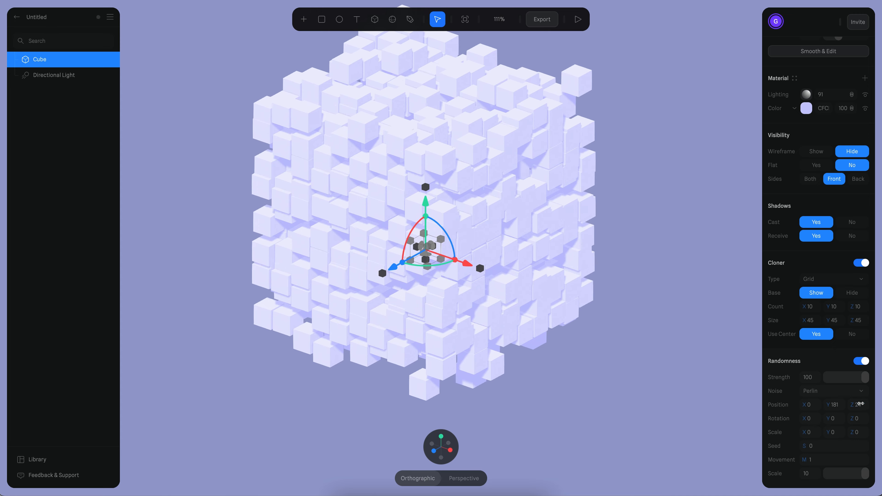
# Set the cloner's random X position to 307, switch the noise type to Simplex, and save the scene.
pyautogui.moveTo(804, 404); pyautogui.dragTo(65, 405)
pyautogui.keyDown('alt'); pyautogui.moveTo(503, 406); pyautogui.dragTo(787, 398); pyautogui.keyUp('alt')
pyautogui.click(826, 391)
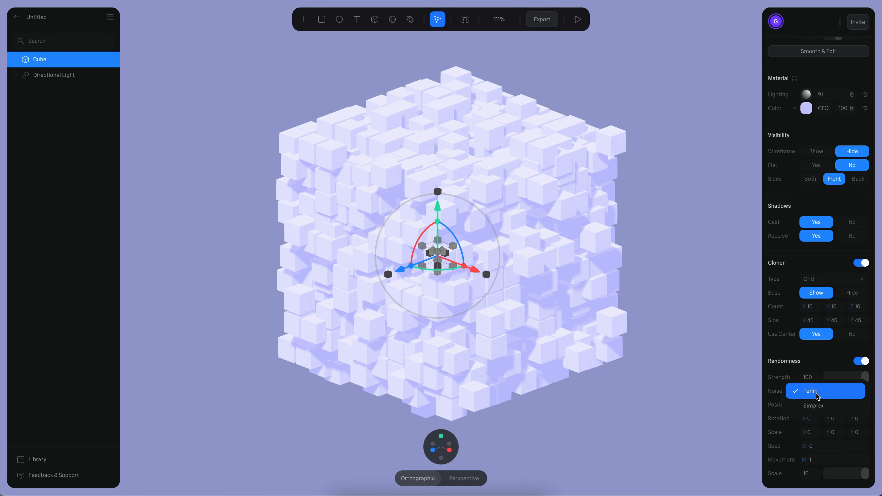
pyautogui.click(812, 405)
pyautogui.keyDown('alt'); pyautogui.moveTo(691, 334); pyautogui.dragTo(579, 329); pyautogui.keyUp('alt')
pyautogui.keyDown('alt'); pyautogui.moveTo(459, 145); pyautogui.dragTo(582, 183); pyautogui.keyUp('alt')
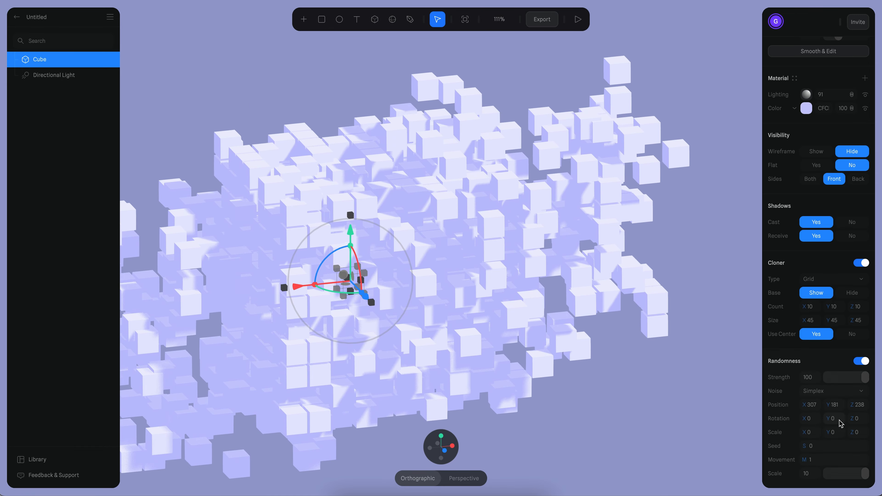
pyautogui.scroll(-5, 491, 263)
pyautogui.keyDown('alt'); pyautogui.moveTo(490, 262); pyautogui.dragTo(567, 288); pyautogui.keyUp('alt')
pyautogui.scroll(4, 558, 297)
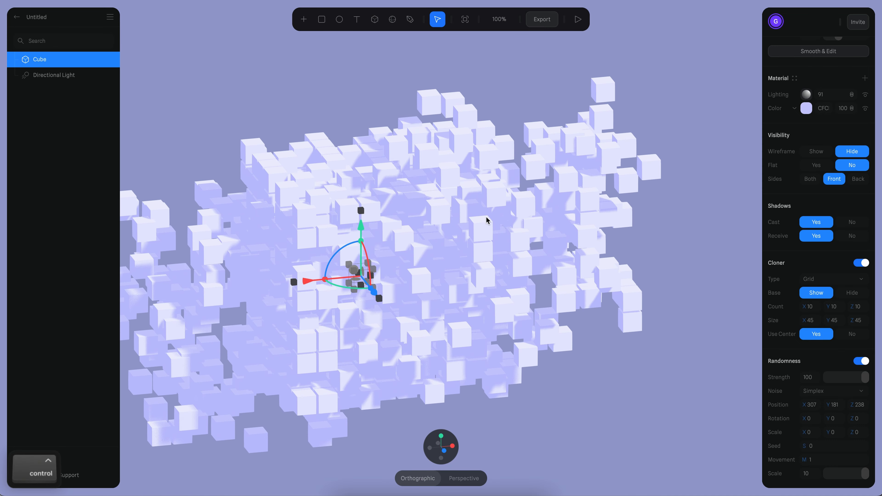
pyautogui.hotkey('ctrl', 's')
# Try different randomness seed values on the cloned cubes, including 21, -22 and 22.
pyautogui.moveTo(447, 228)
pyautogui.mouseDown()
pyautogui.moveTo(511, 192)
pyautogui.moveTo(216, 304)
pyautogui.mouseUp()
pyautogui.keyDown('alt'); pyautogui.moveTo(585, 299); pyautogui.dragTo(535, 305); pyautogui.keyUp('alt')
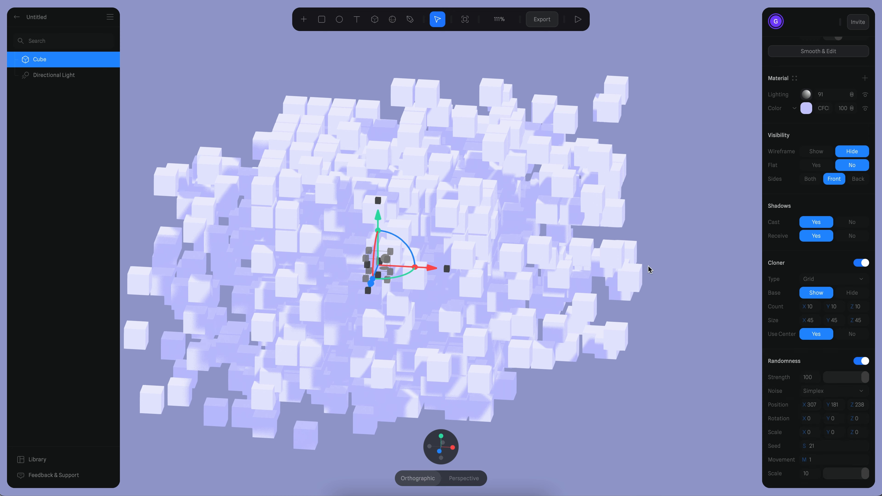
pyautogui.keyDown('alt'); pyautogui.moveTo(679, 220); pyautogui.dragTo(664, 221); pyautogui.keyUp('alt')
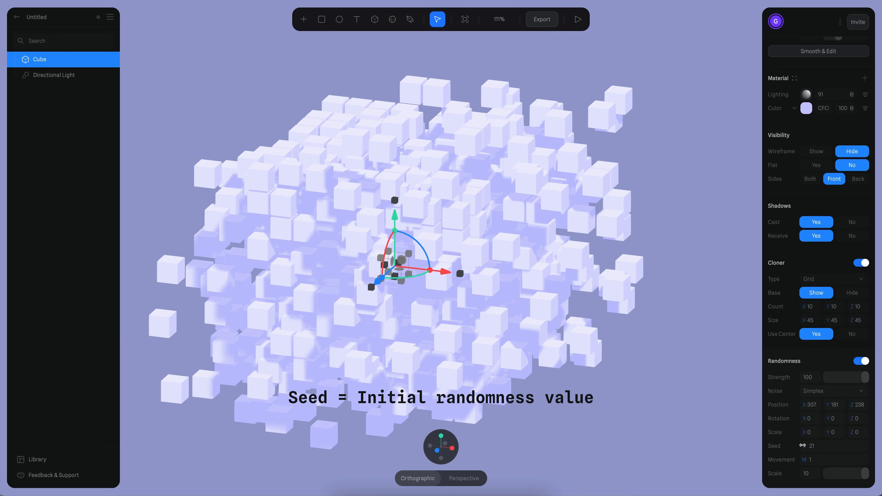
pyautogui.moveTo(804, 446)
pyautogui.mouseDown()
pyautogui.moveTo(795, 445)
pyautogui.moveTo(803, 444)
pyautogui.mouseUp()
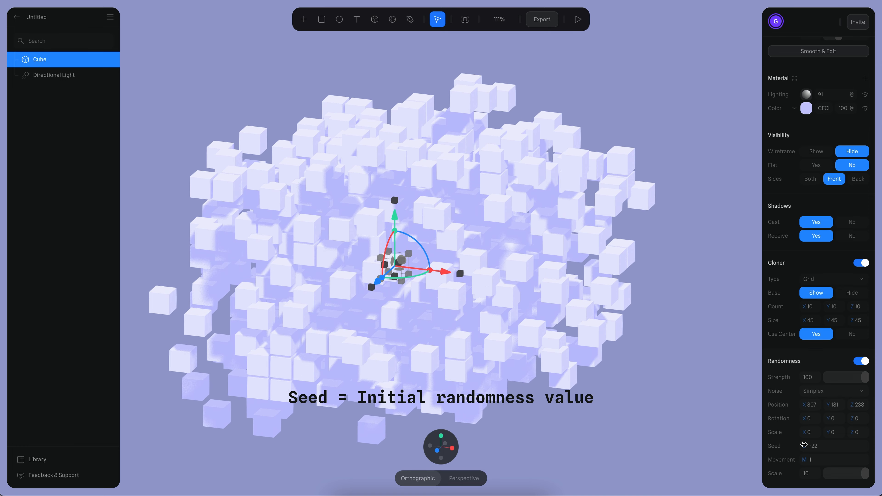
pyautogui.moveTo(803, 445)
pyautogui.mouseDown()
pyautogui.moveTo(821, 450)
pyautogui.moveTo(801, 446)
pyautogui.mouseUp()
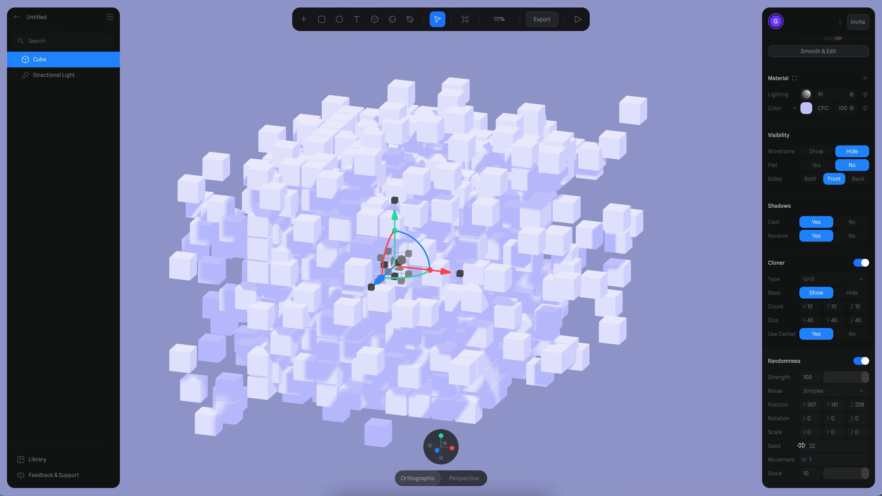
# Reset the randomness seed to 0.
pyautogui.click(821, 449)
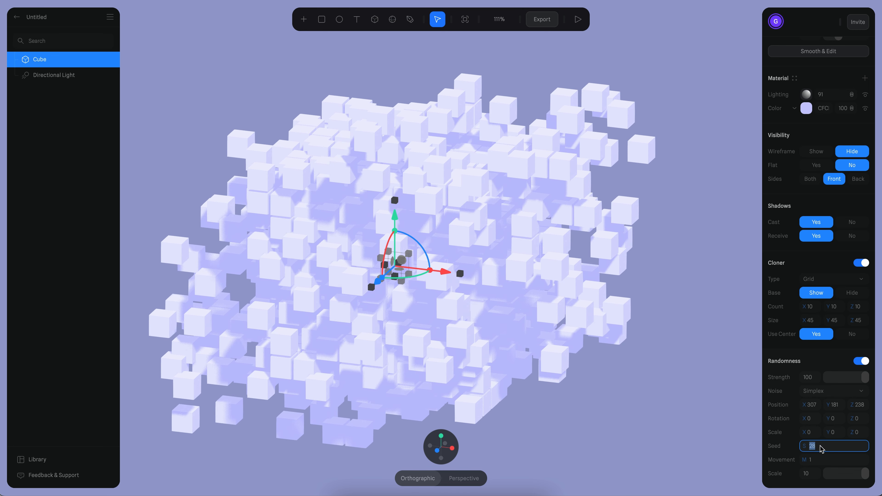
pyautogui.write('0')
pyautogui.press('Return')
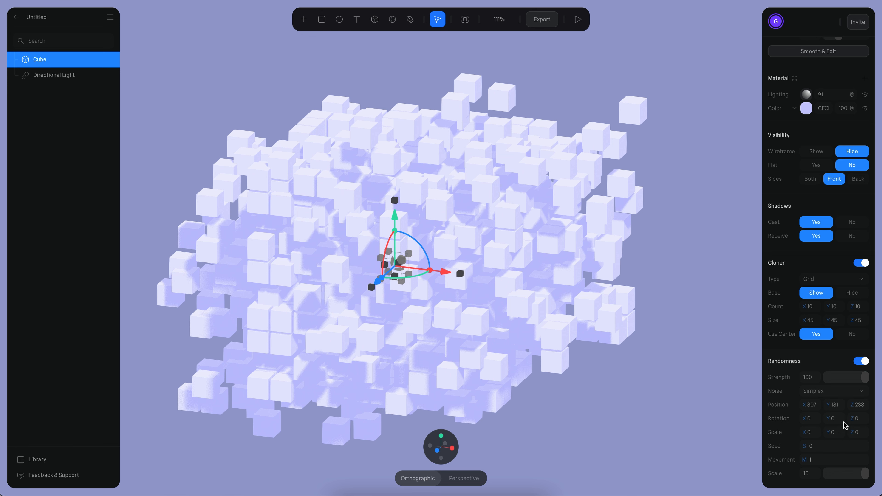
# Reset the randomness position to 0 on the X, Y and Z axes.
pyautogui.click(837, 405)
pyautogui.write('0')
pyautogui.click(863, 409)
pyautogui.write('0')
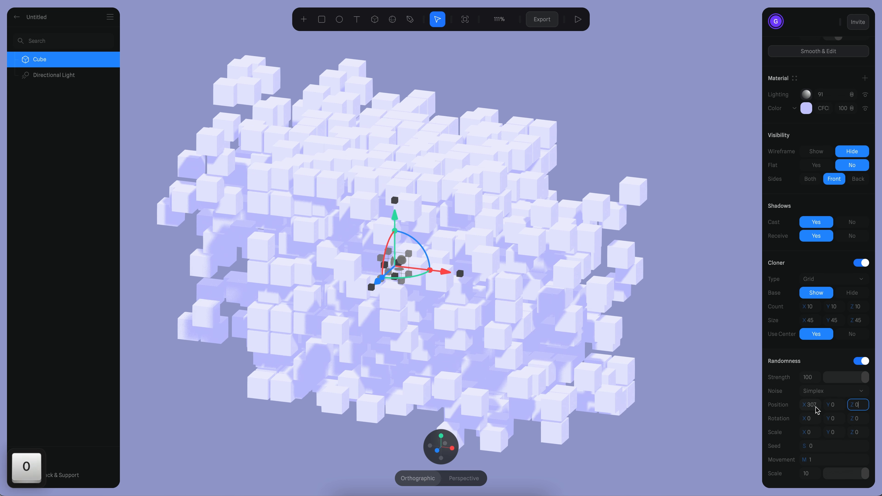
pyautogui.click(816, 409)
pyautogui.write('0')
pyautogui.press('Return')
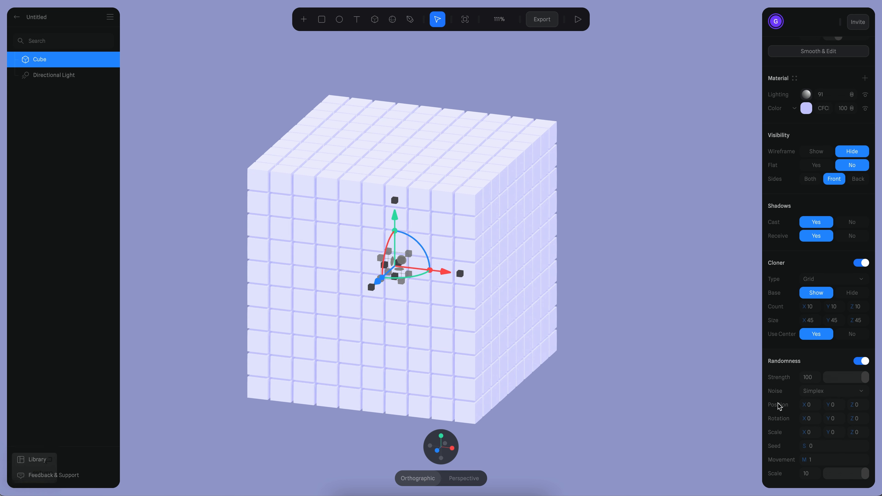
# Randomize the clones' scale with X 2.03, Y 2.76 and Z 3.50.
pyautogui.keyDown('alt'); pyautogui.keyDown('shift'); pyautogui.moveTo(395, 201); pyautogui.dragTo(394, 276); pyautogui.keyUp('shift'); pyautogui.keyUp('alt')
pyautogui.moveTo(829, 432); pyautogui.dragTo(95, 432)
pyautogui.moveTo(804, 432); pyautogui.dragTo(222, 434)
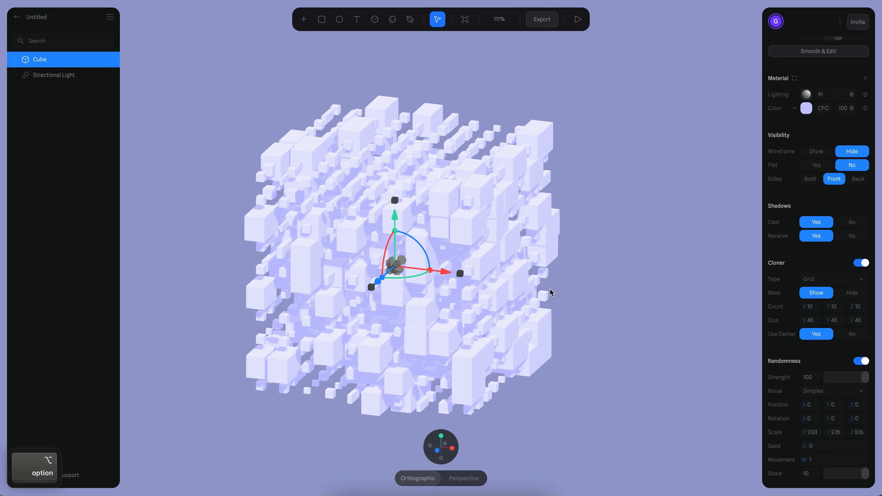
pyautogui.keyDown('alt'); pyautogui.moveTo(551, 294); pyautogui.dragTo(573, 318); pyautogui.keyUp('alt')
pyautogui.scroll(5, 582, 313)
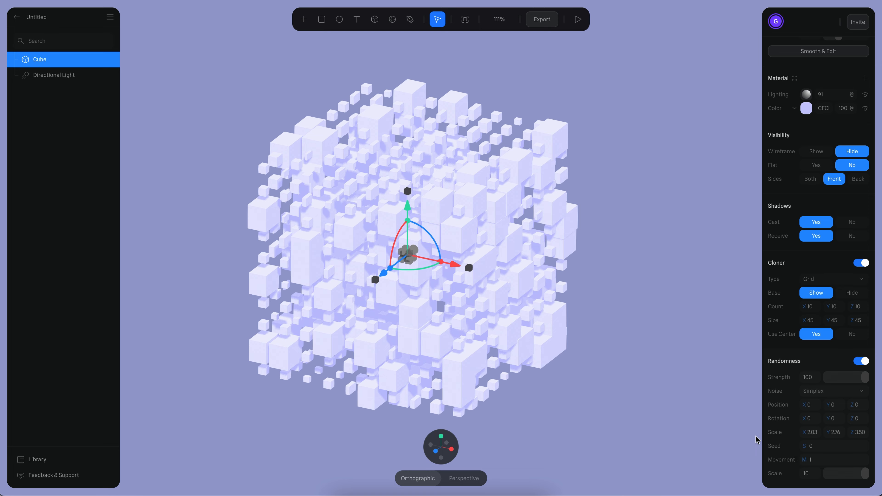
# Lower the randomness noise scale to 1.33 while trying movement values such as 3.13, 7.67 and 7.24.
pyautogui.moveTo(799, 462); pyautogui.dragTo(18, 460)
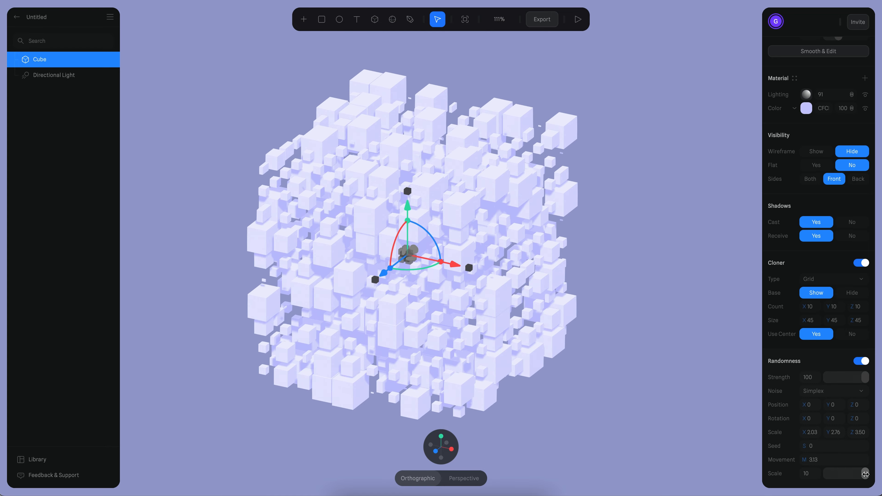
pyautogui.moveTo(866, 474); pyautogui.dragTo(833, 477)
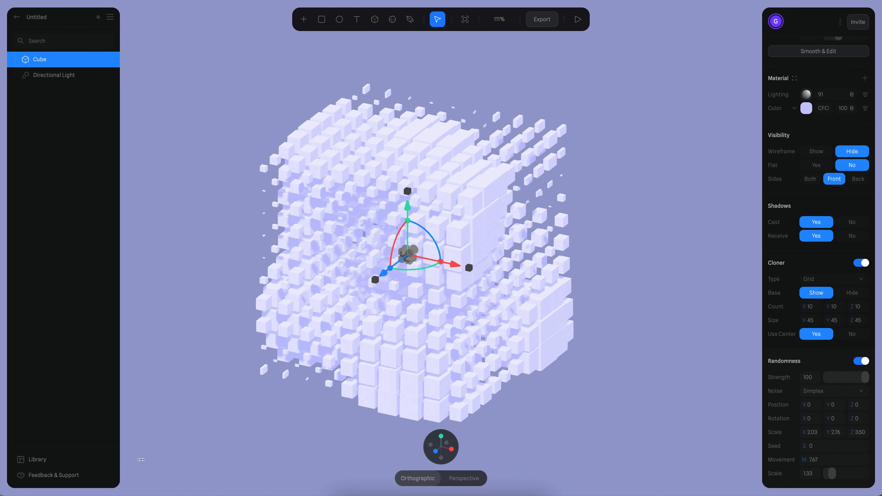
pyautogui.moveTo(236, 460); pyautogui.dragTo(120, 459)
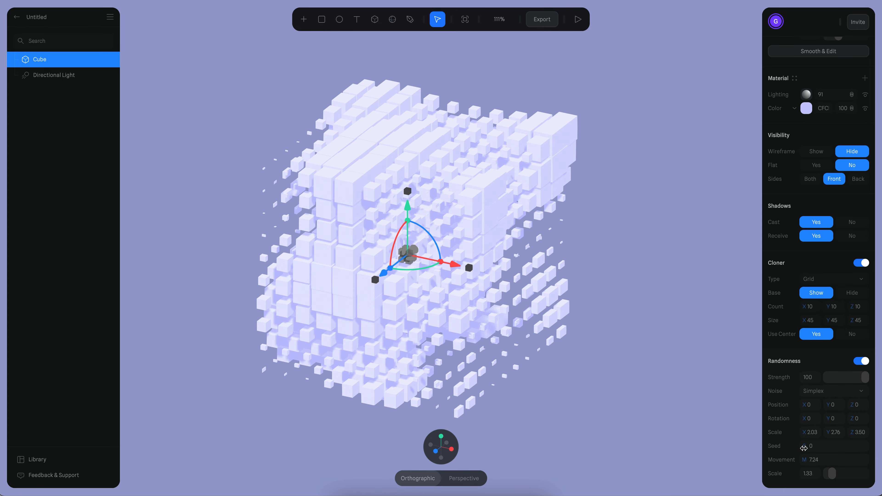
# Set the randomness movement to 0.
pyautogui.click(835, 460)
pyautogui.write('0')
pyautogui.press('Return')
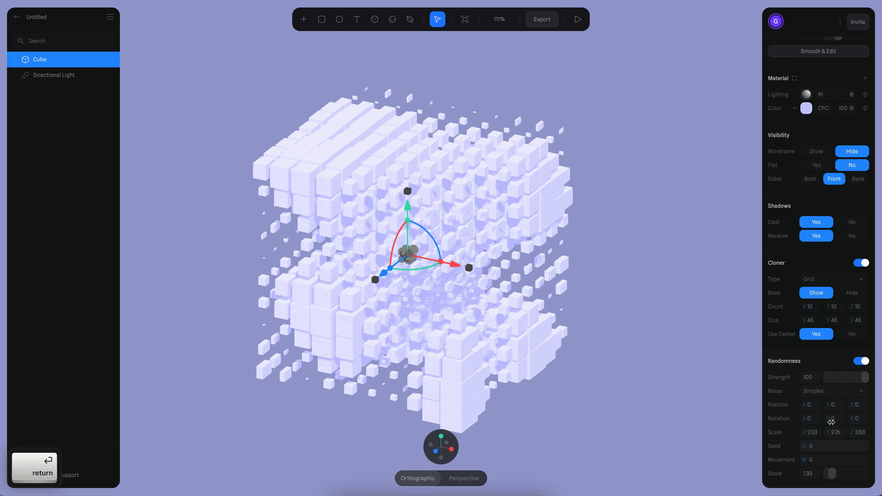
# Add a new state to the cube and set its randomness movement to 20.
pyautogui.scroll(8, 803, 193)
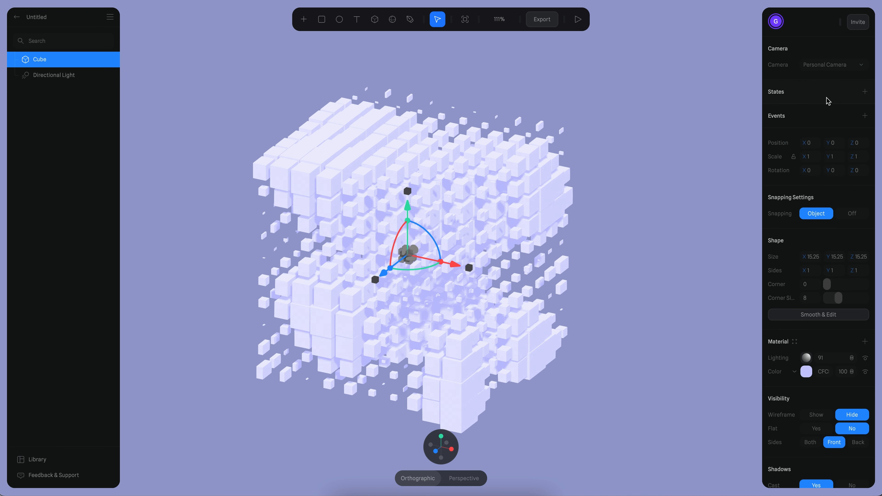
pyautogui.click(864, 93)
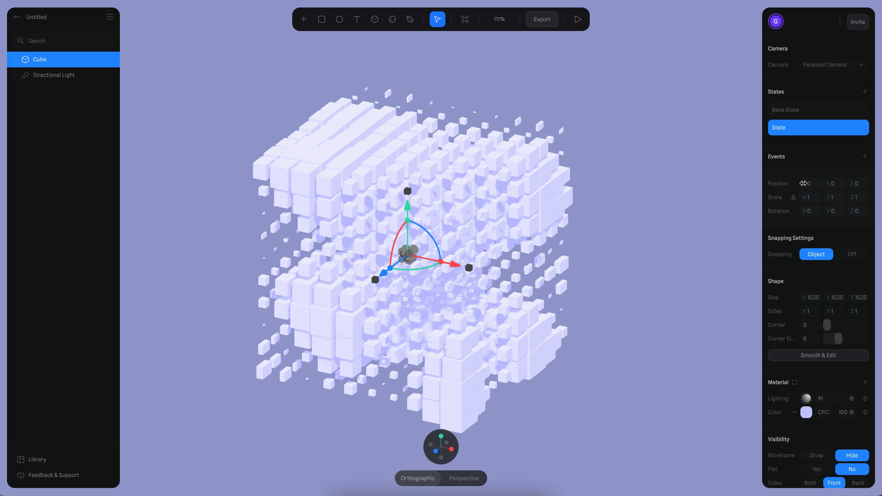
pyautogui.scroll(-8, 803, 183)
pyautogui.click(832, 460)
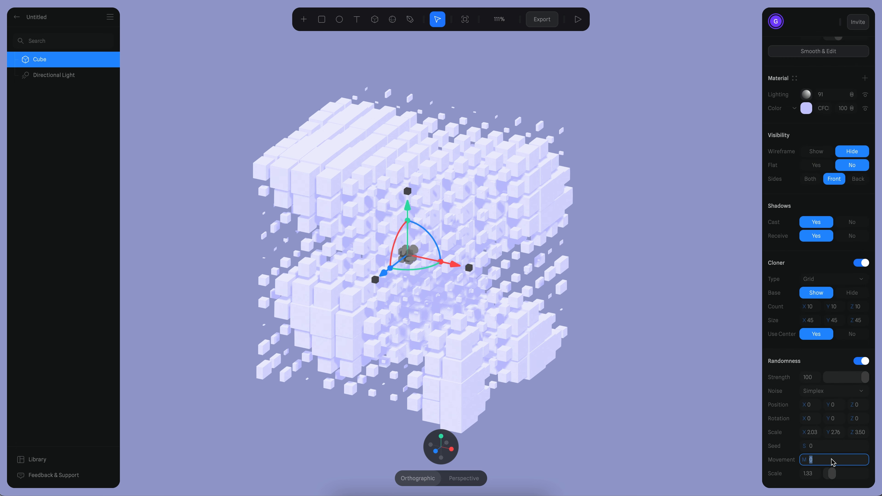
pyautogui.write('20')
pyautogui.press('Return')
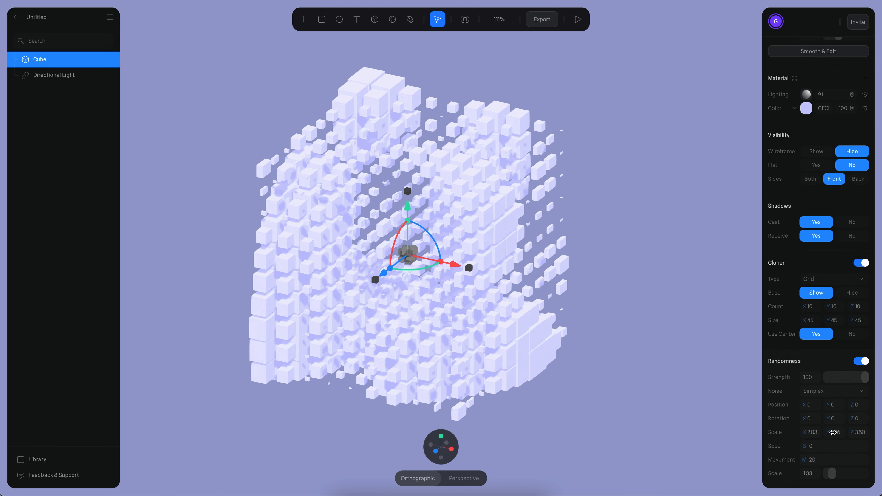
# Add a Start event to the cube with a Transition action, expand the action's settings and save.
pyautogui.scroll(8, 826, 369)
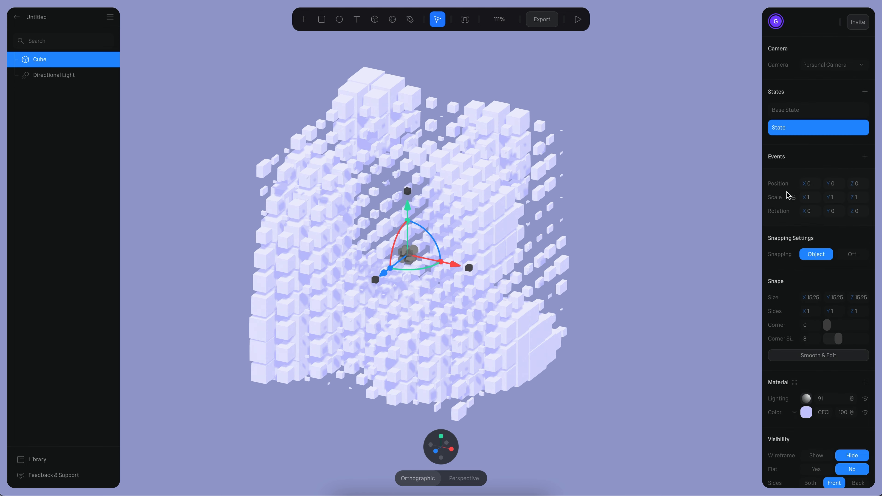
pyautogui.click(864, 157)
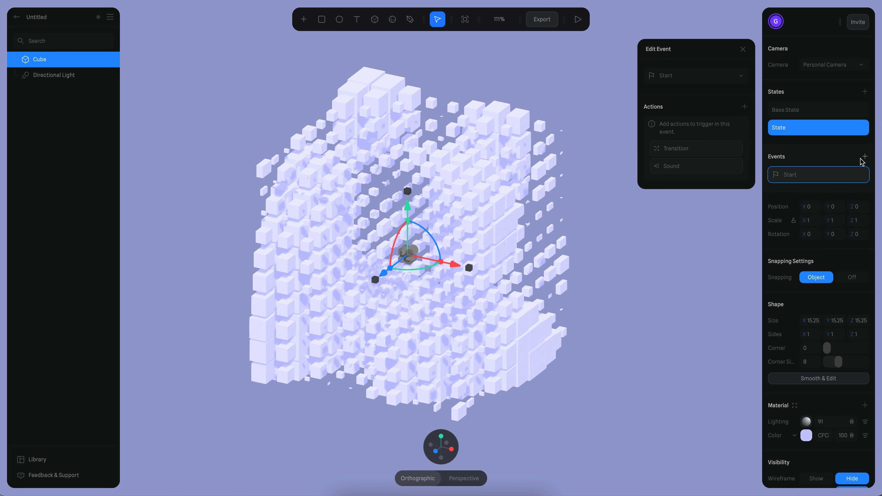
pyautogui.click(688, 147)
pyautogui.click(670, 123)
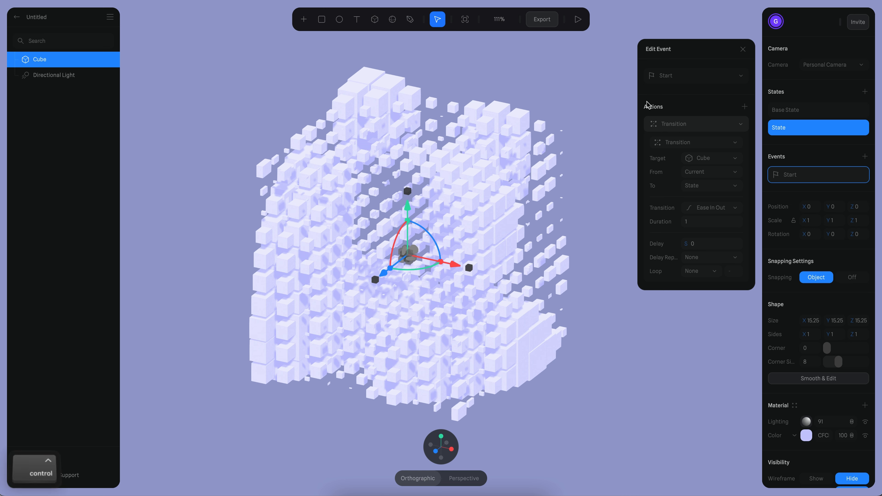
pyautogui.hotkey('ctrl', 's')
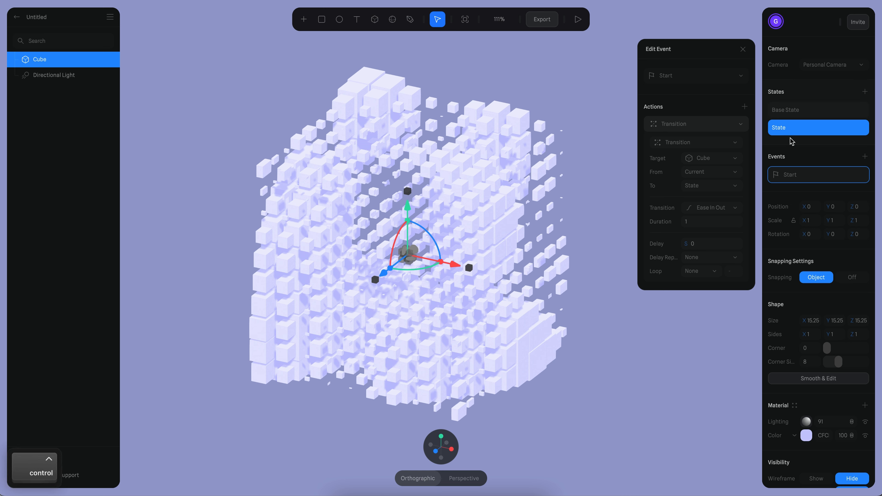
# Check the transition's From setting, keeping it at Current, and compare the cube's Base State with its second state.
pyautogui.click(697, 178)
pyautogui.click(712, 174)
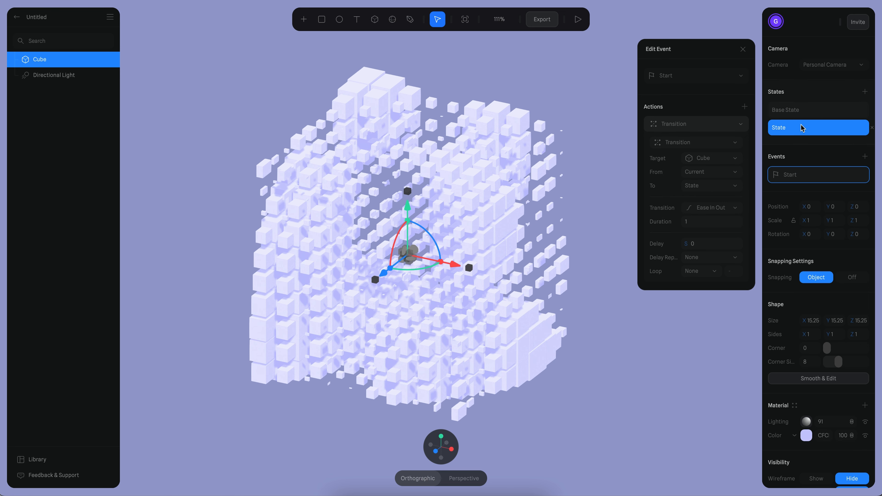
pyautogui.click(769, 110)
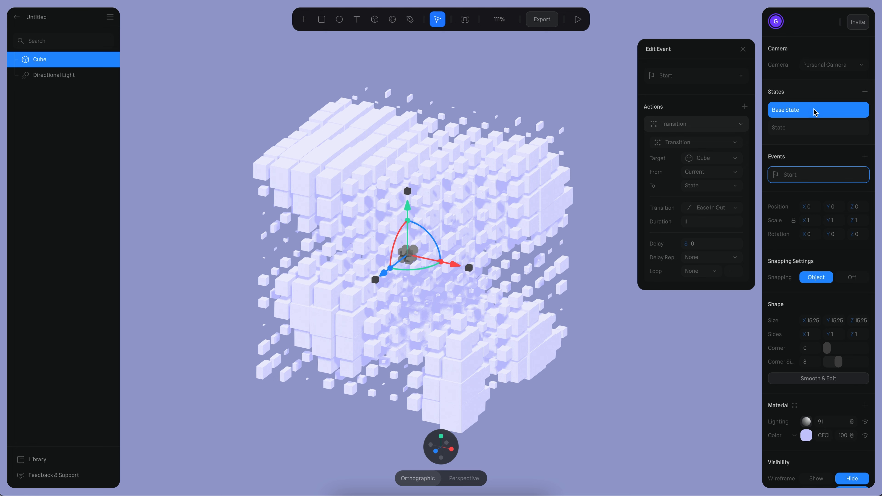
pyautogui.click(810, 127)
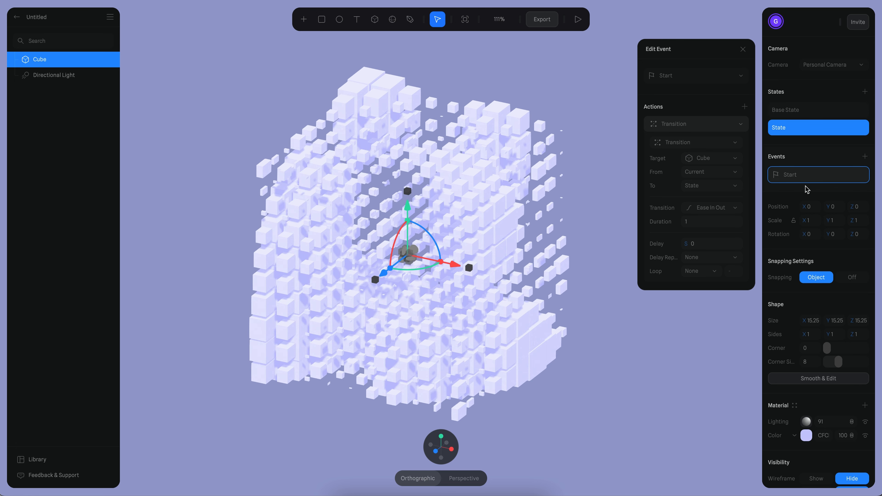
# Set the transition's easing to Linear and its duration to 100.
pyautogui.click(713, 209)
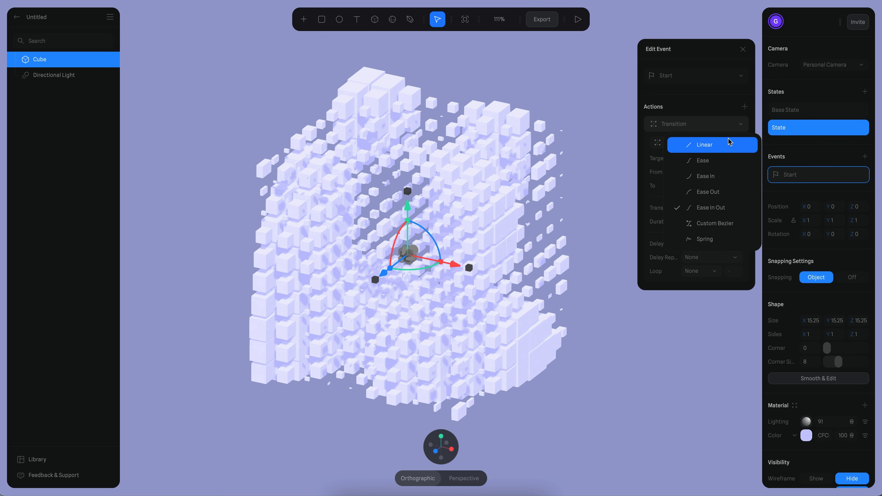
pyautogui.click(695, 146)
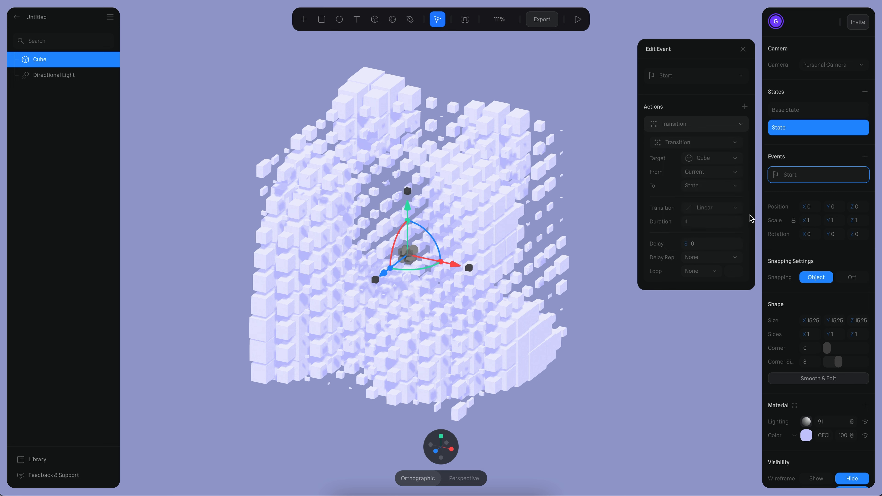
pyautogui.click(718, 224)
pyautogui.write('100')
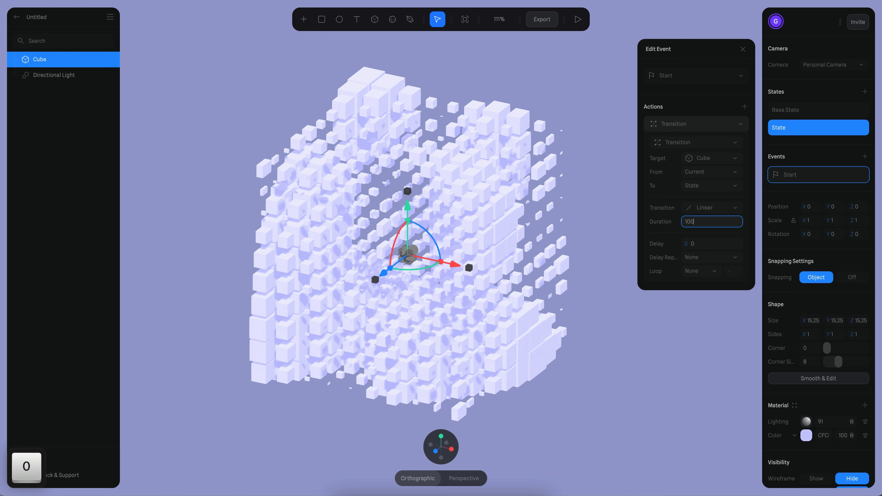
pyautogui.press('Return')
# Loop the transition infinitely with a Ping Pong cycle and play the scene to preview the animation.
pyautogui.click(695, 272)
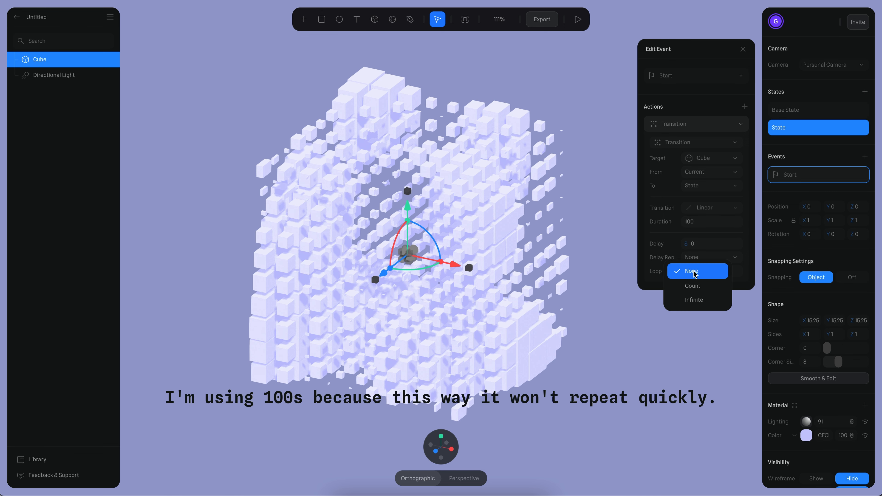
pyautogui.click(697, 298)
pyautogui.click(698, 286)
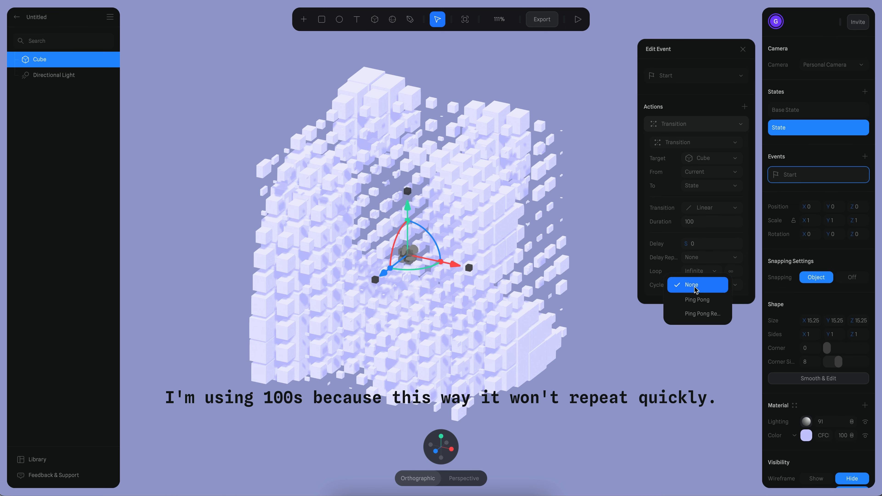
pyautogui.click(688, 298)
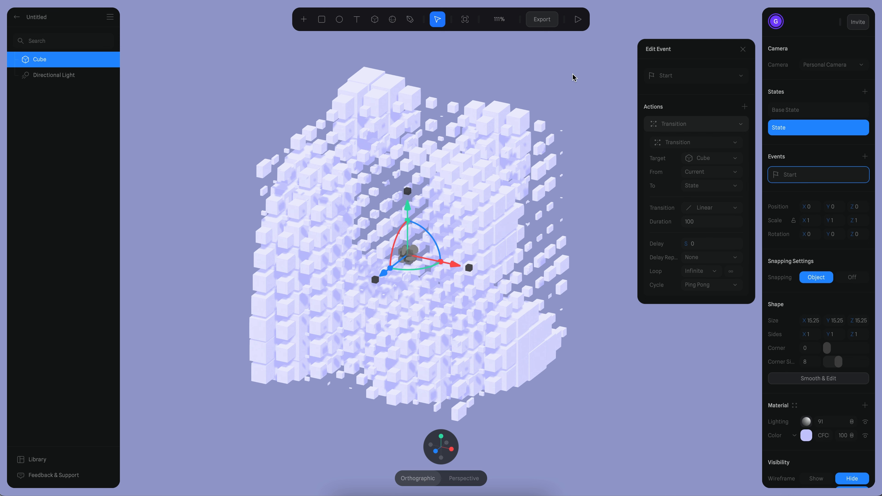
pyautogui.click(577, 19)
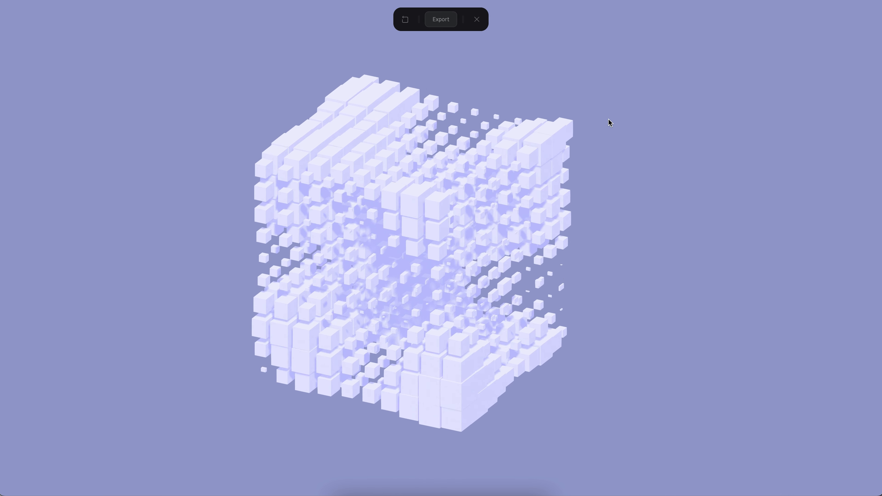
# Examine the playing cube-grid animation from another angle and distance, and exit the preview.
pyautogui.moveTo(552, 273); pyautogui.dragTo(491, 296)
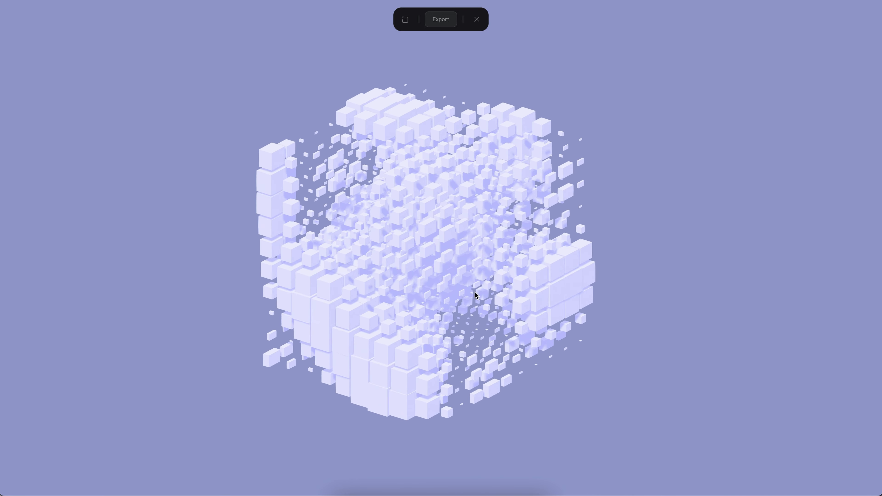
pyautogui.scroll(-4, 432, 284)
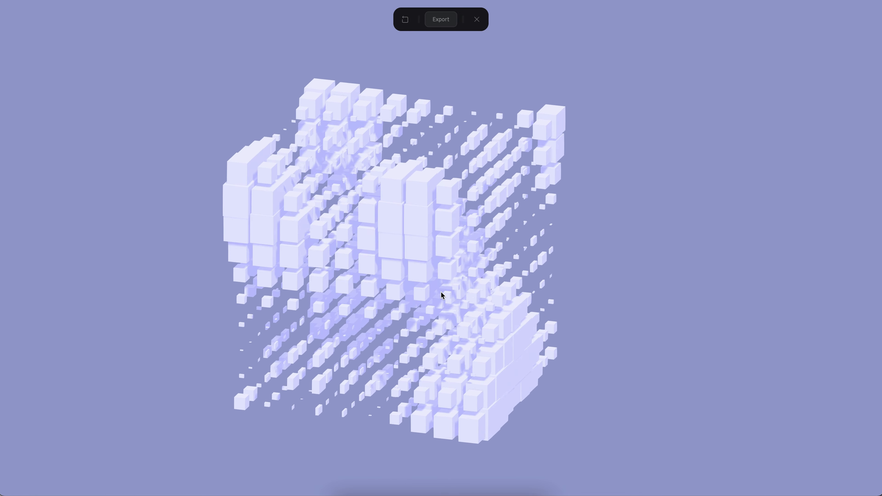
pyautogui.click(477, 19)
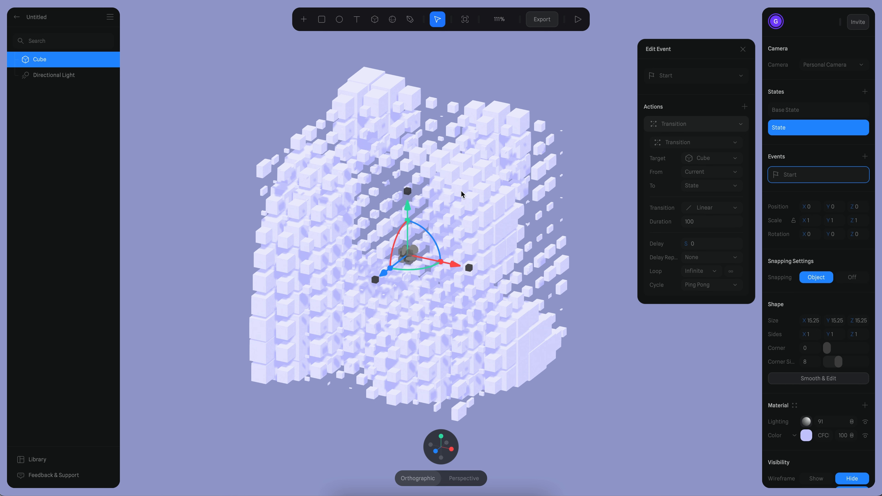
# Duplicate the cloned cube.
pyautogui.click(625, 372)
pyautogui.click(48, 64)
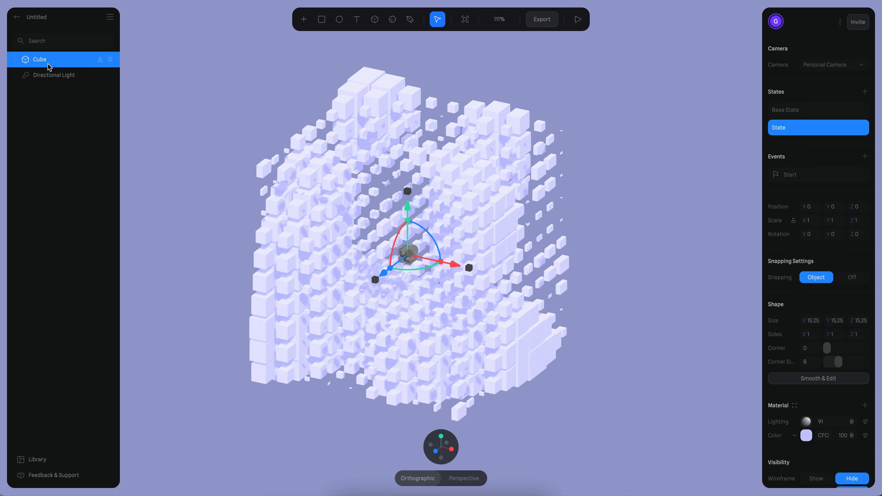
pyautogui.press('super')
pyautogui.press('super+d')
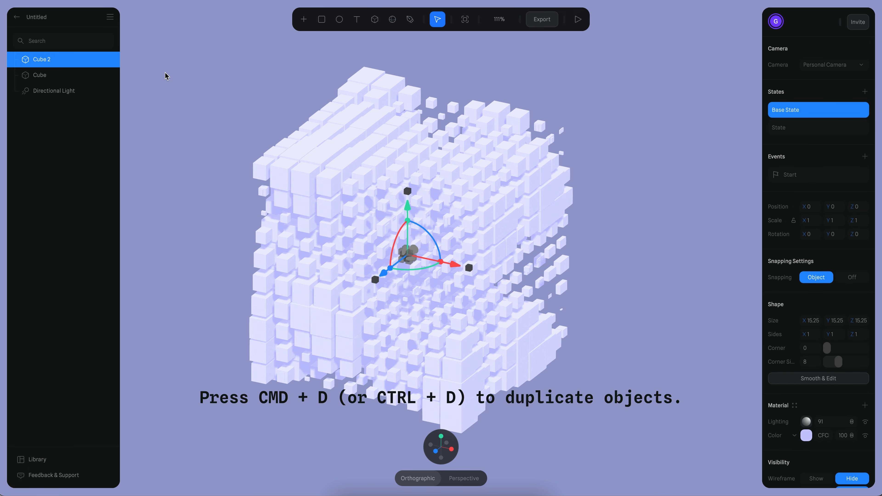
# Recolor the duplicate cube to a more saturated blue-violet, about RGB 147, 147, 255, and open its lighting settings.
pyautogui.click(805, 435)
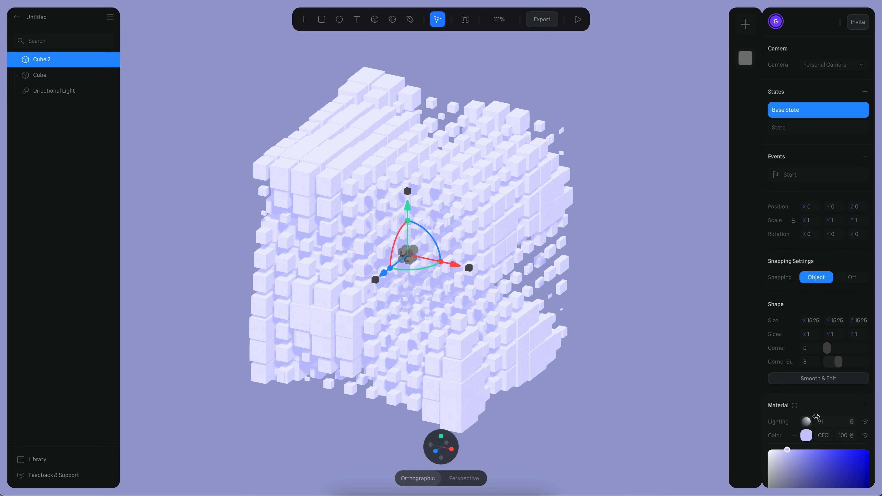
pyautogui.scroll(-8, 810, 448)
pyautogui.moveTo(821, 217); pyautogui.dragTo(812, 178)
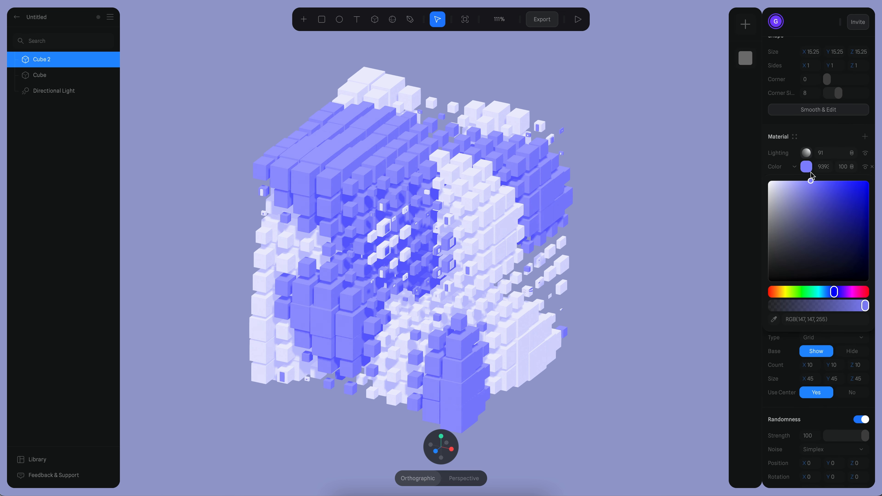
pyautogui.click(806, 155)
# Set the duplicate's randomness seed to 4 and reshape its cube symmetrically to about 7.57 in X and 30.35 in Y.
pyautogui.scroll(-2, 797, 365)
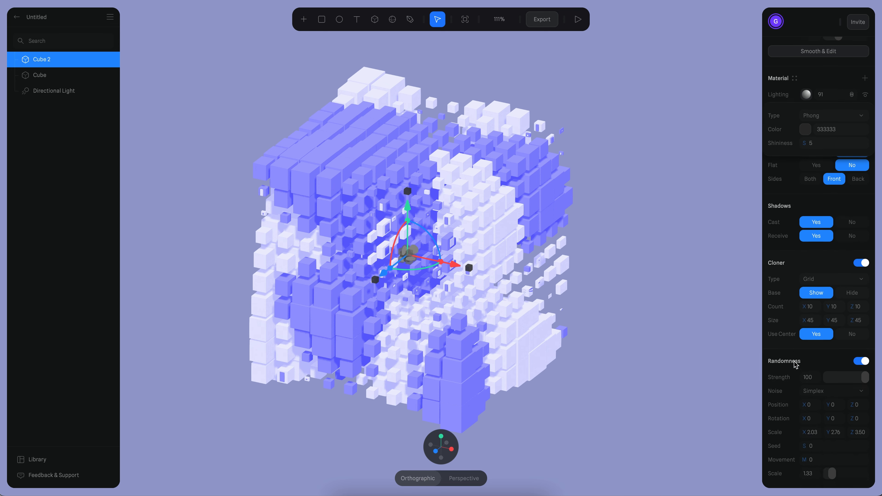
pyautogui.moveTo(804, 447); pyautogui.dragTo(806, 448)
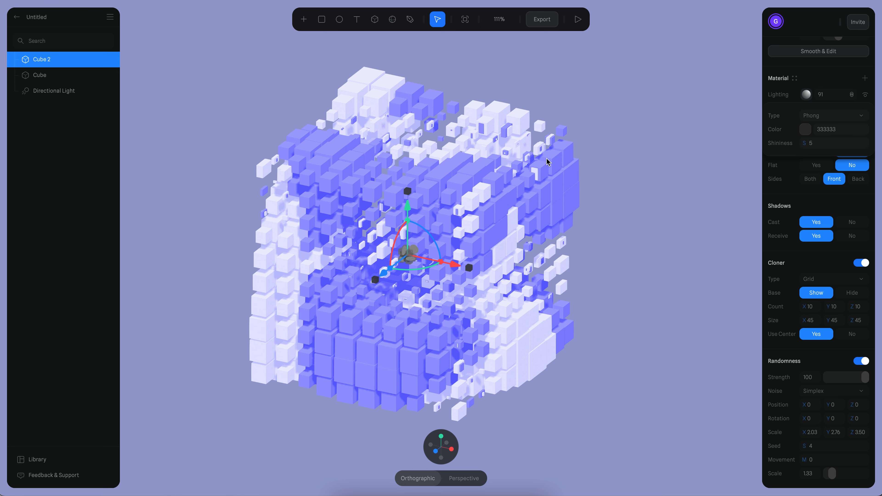
pyautogui.keyDown('alt'); pyautogui.moveTo(407, 190); pyautogui.dragTo(407, 185); pyautogui.keyUp('alt')
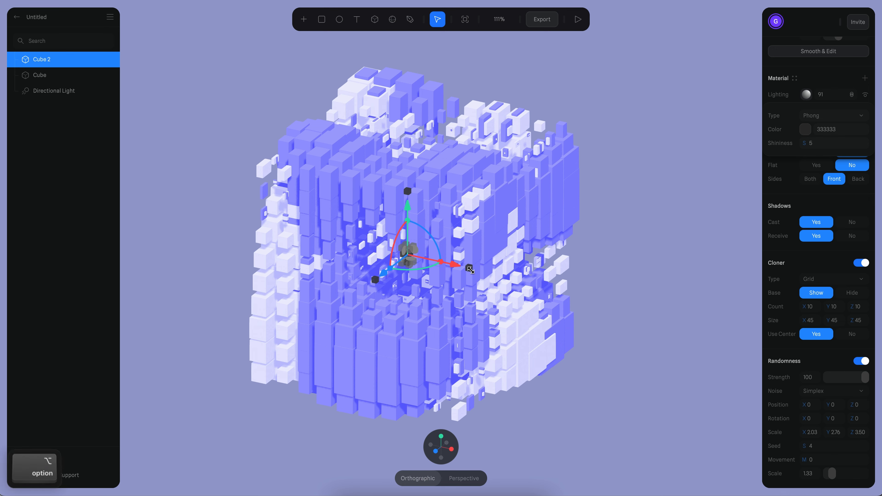
pyautogui.keyDown('alt'); pyautogui.moveTo(469, 268); pyautogui.dragTo(470, 270); pyautogui.keyUp('alt')
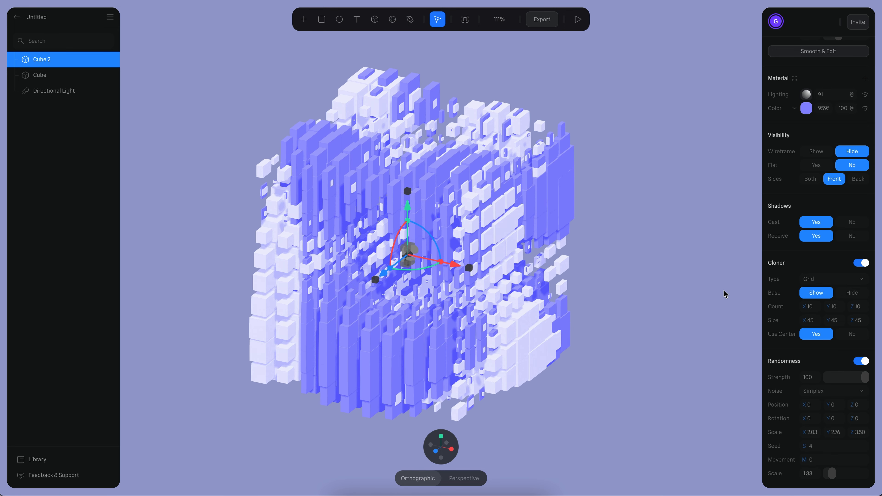
# Set the duplicate's cloner count to 5 in X, Y and Z.
pyautogui.click(816, 309)
pyautogui.write('5')
pyautogui.click(835, 306)
pyautogui.write('5')
pyautogui.click(860, 307)
pyautogui.write('5')
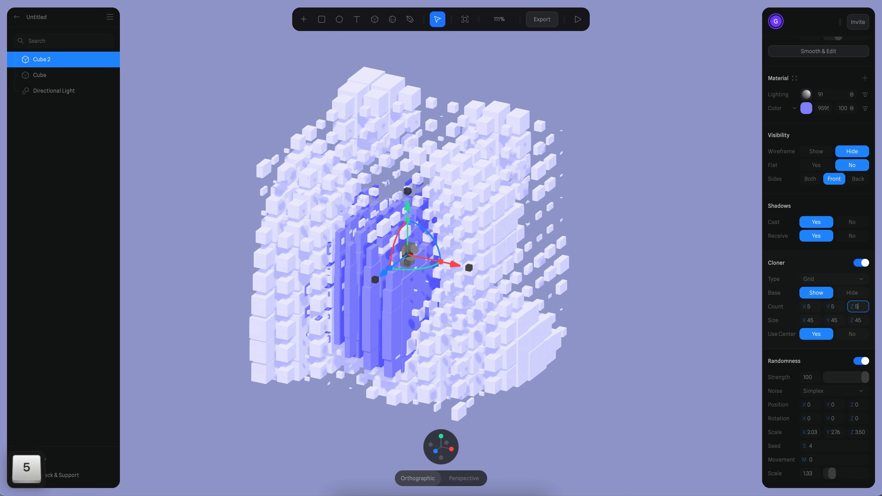
pyautogui.press('Return')
# Double the duplicate's cloner grid size to 90 in X, Y and Z.
pyautogui.click(810, 319)
pyautogui.press('Right')
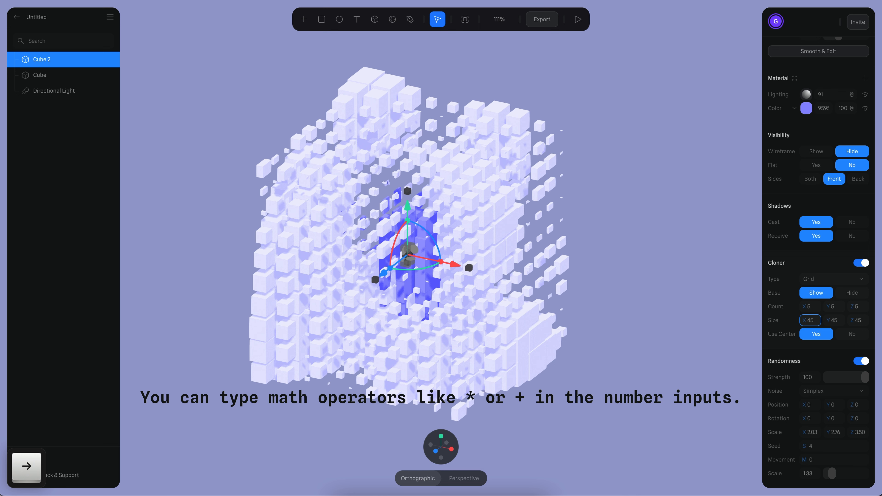
pyautogui.write('*')
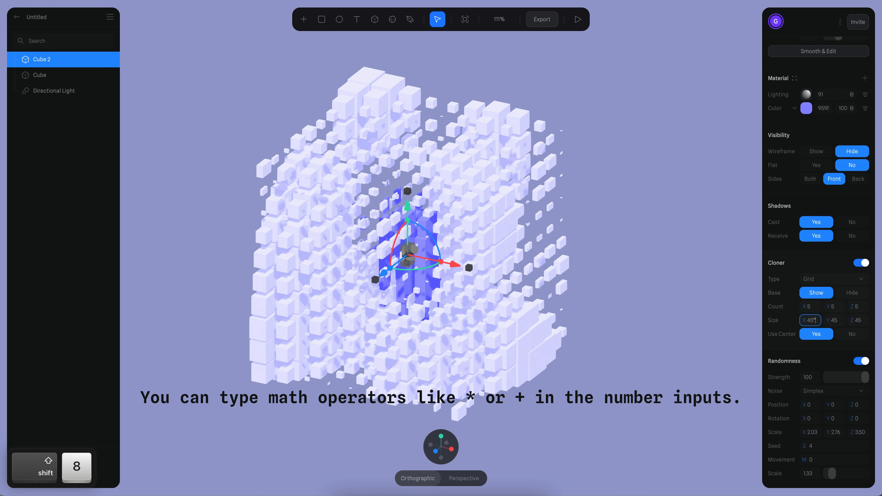
pyautogui.write('0')
pyautogui.press('BackSpace')
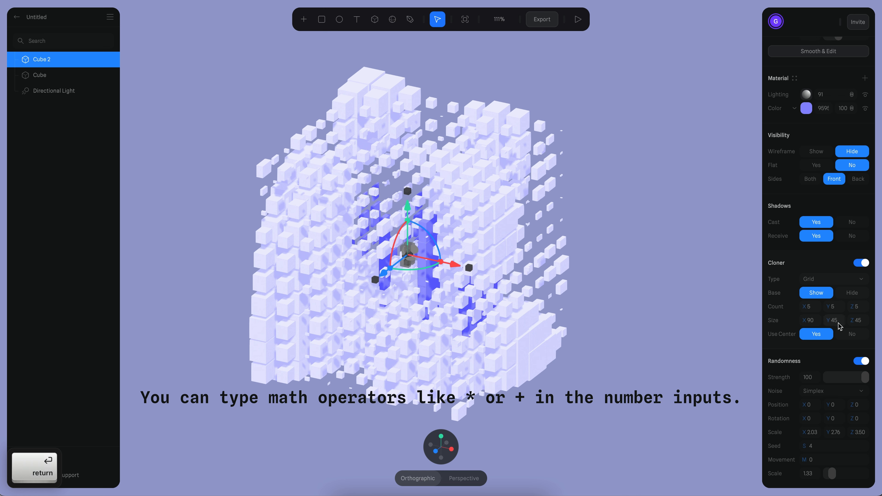
pyautogui.write('2')
pyautogui.press('Return')
pyautogui.click(863, 323)
pyautogui.write('90')
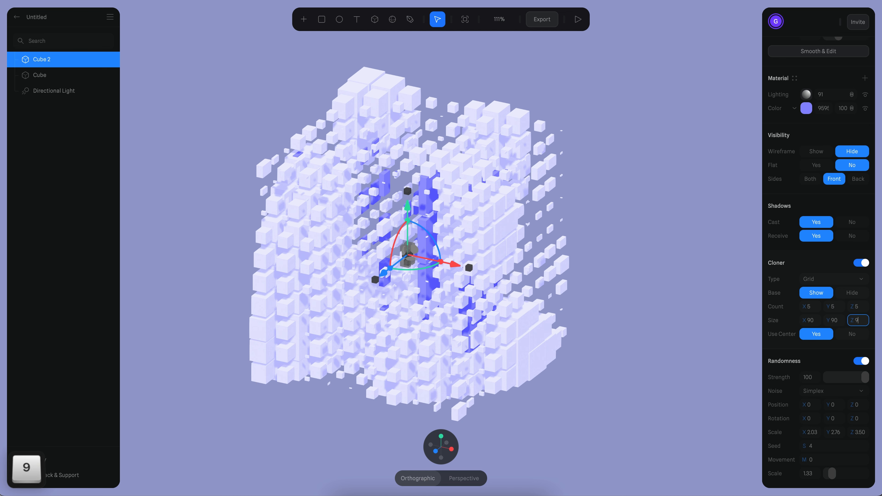
pyautogui.press('Return')
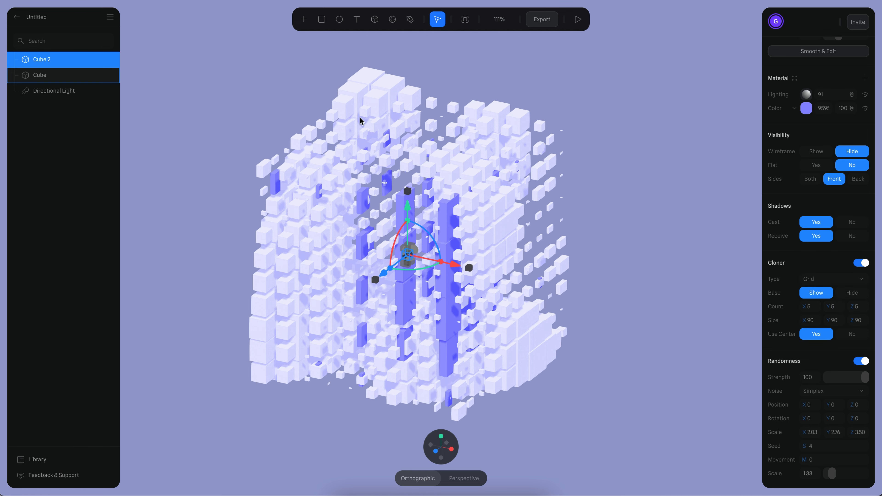
# Inspect the two overlapping grids from other angles and play the scene briefly to check their animation.
pyautogui.keyDown('alt'); pyautogui.moveTo(590, 242); pyautogui.dragTo(659, 246); pyautogui.keyUp('alt')
pyautogui.moveTo(563, 253); pyautogui.dragTo(647, 201, button='middle')
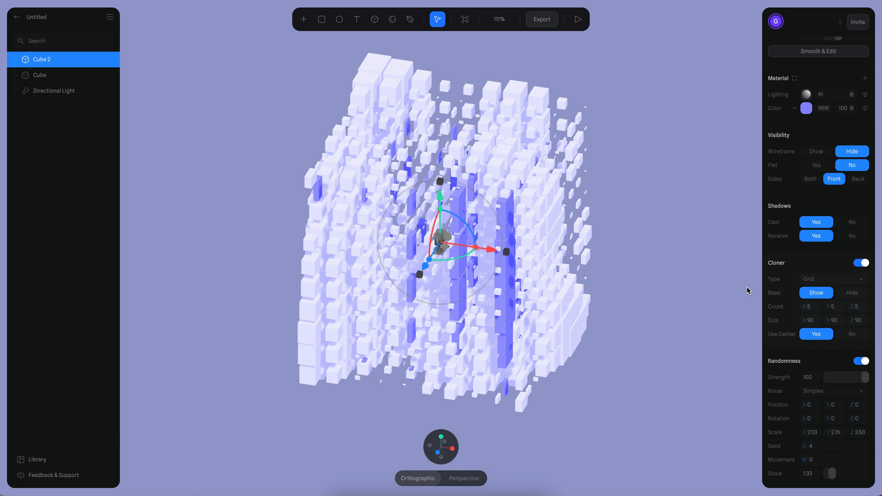
pyautogui.keyDown('alt'); pyautogui.moveTo(640, 192); pyautogui.dragTo(618, 181); pyautogui.keyUp('alt')
pyautogui.click(578, 19)
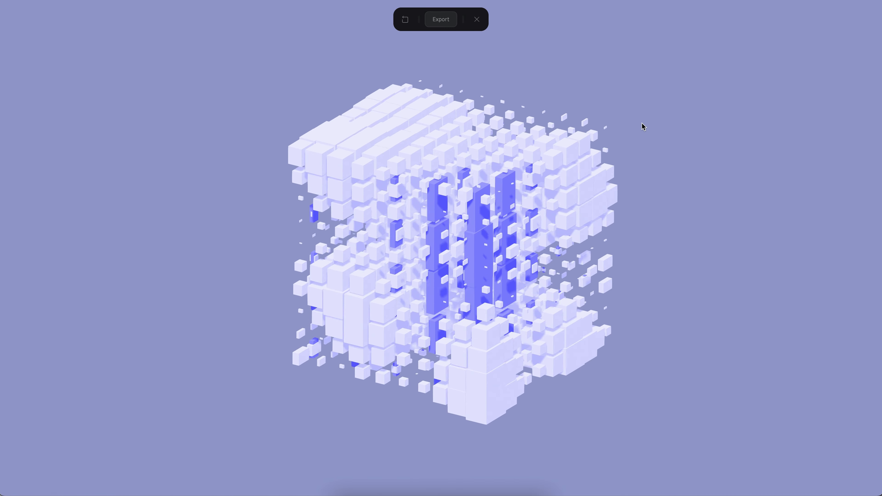
pyautogui.click(476, 19)
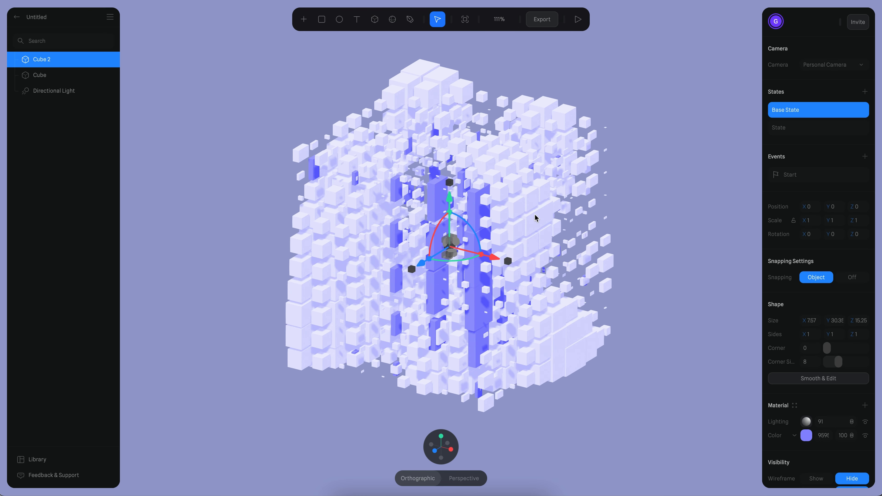
# Retarget the Transition action in the duplicate's Start event to the duplicate itself and play the scene.
pyautogui.click(798, 176)
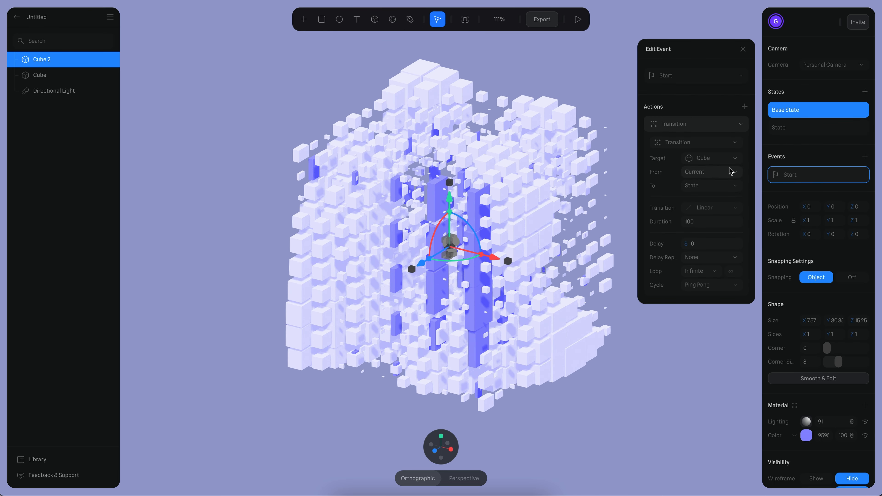
pyautogui.click(735, 158)
pyautogui.click(704, 134)
pyautogui.click(578, 19)
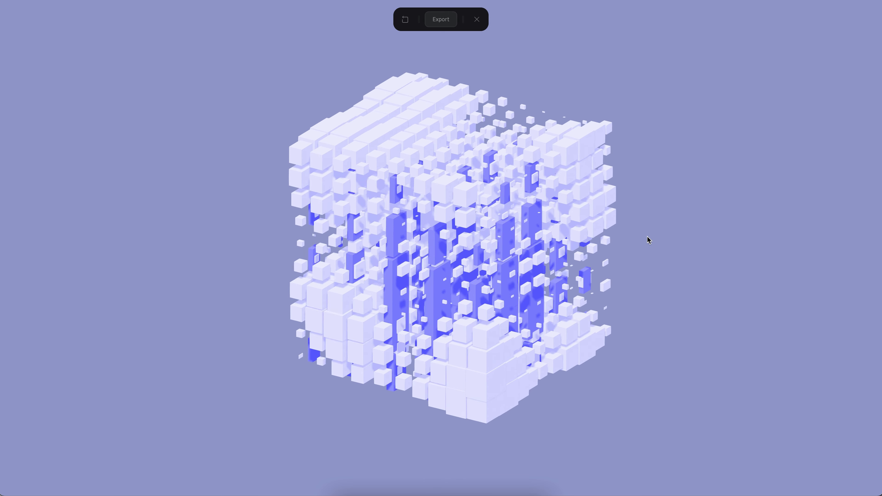
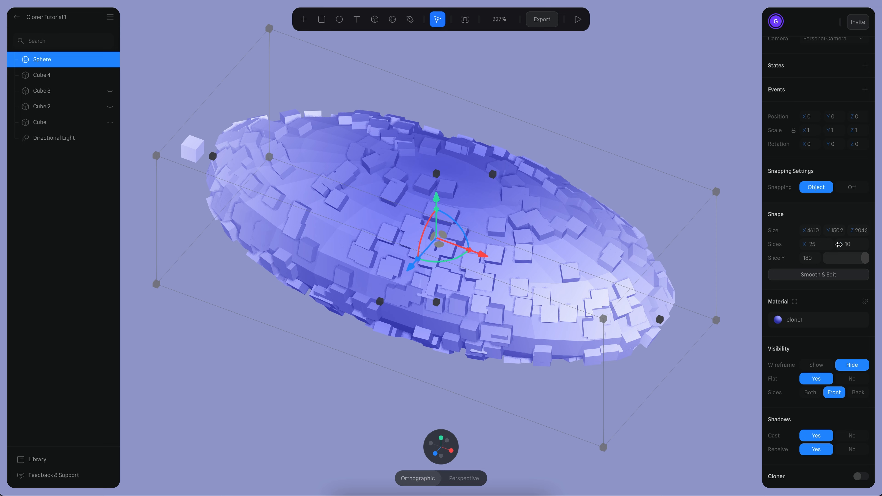
# Set the stretched sphere's sides to 28 in X and 33 in Y, turn off its flat shading and inspect the surface.
pyautogui.moveTo(839, 244); pyautogui.dragTo(847, 244)
pyautogui.moveTo(803, 244); pyautogui.dragTo(807, 244)
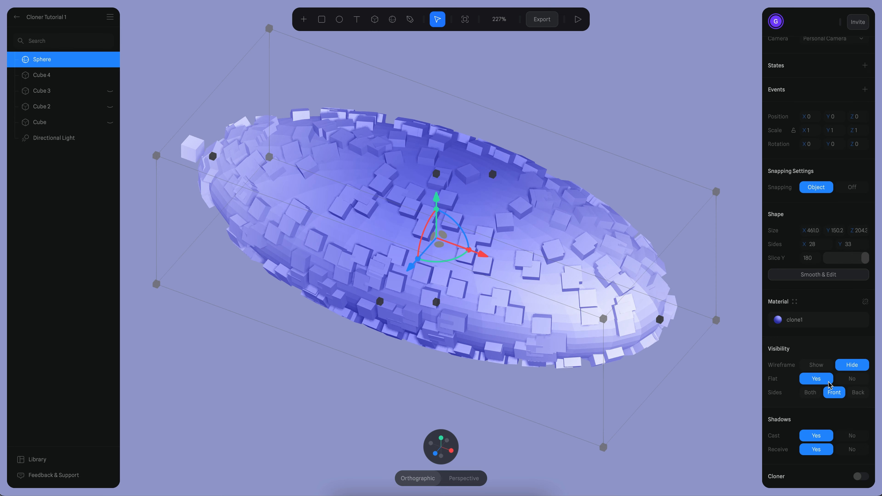
pyautogui.click(849, 382)
pyautogui.scroll(-2, 630, 364)
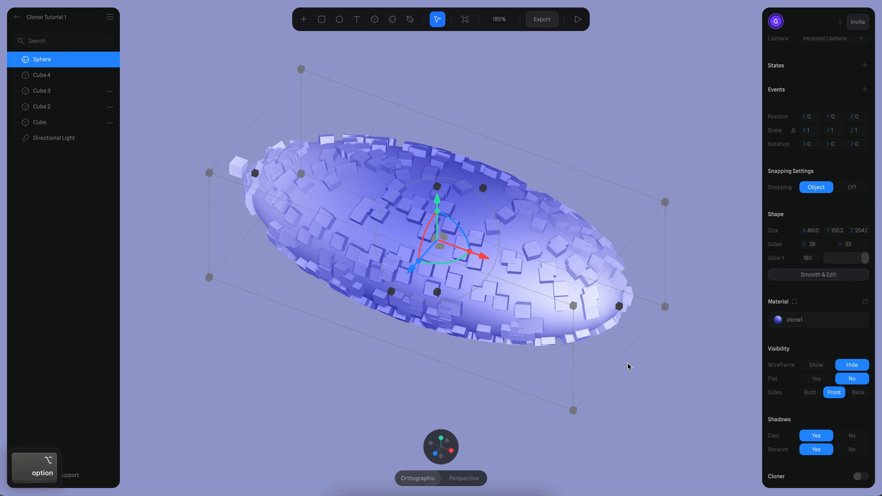
pyautogui.scroll(3, 630, 365)
pyautogui.moveTo(674, 373)
pyautogui.keyDown('alt'); pyautogui.mouseDown()
pyautogui.moveTo(670, 359)
pyautogui.moveTo(685, 350)
pyautogui.moveTo(670, 359)
pyautogui.moveTo(676, 363)
pyautogui.mouseUp(); pyautogui.keyUp('alt')
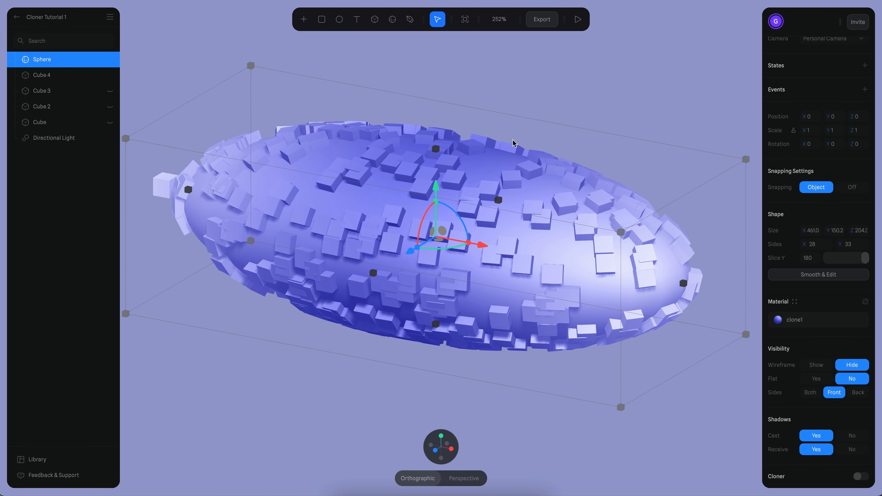
pyautogui.keyDown('alt'); pyautogui.moveTo(643, 154); pyautogui.dragTo(414, 158); pyautogui.keyUp('alt')
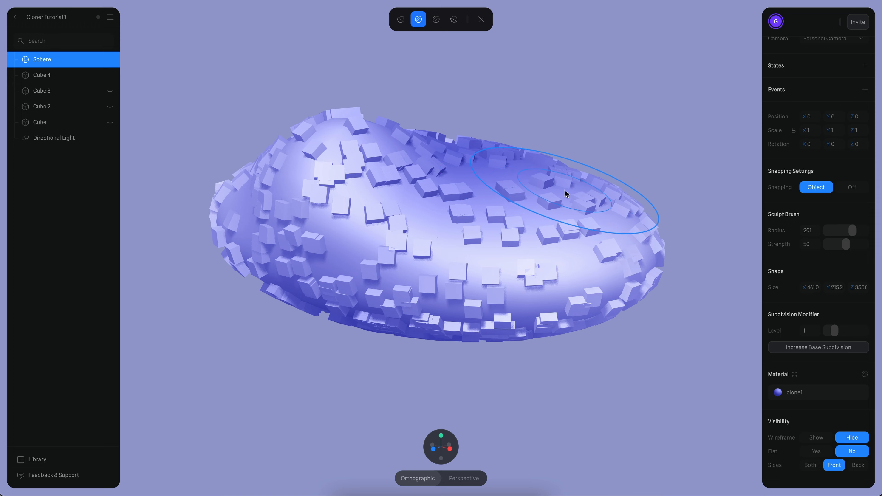
# Sculpt bulges into several areas of the sphere with a brush of radius 201 and strength 50.
pyautogui.moveTo(584, 209)
pyautogui.mouseDown()
pyautogui.moveTo(567, 185)
pyautogui.moveTo(634, 183)
pyautogui.moveTo(531, 100)
pyautogui.moveTo(513, 101)
pyautogui.mouseUp()
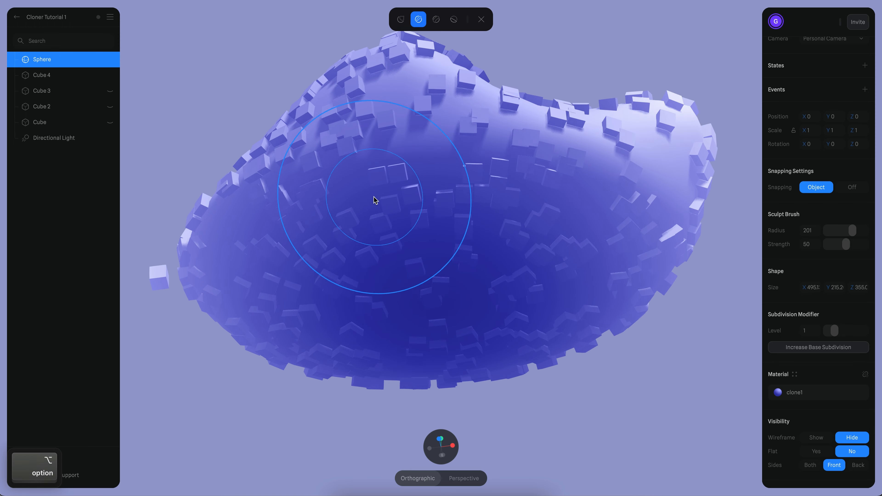
pyautogui.moveTo(374, 198); pyautogui.dragTo(264, 290)
pyautogui.keyDown('alt'); pyautogui.moveTo(566, 258); pyautogui.dragTo(620, 292); pyautogui.keyUp('alt')
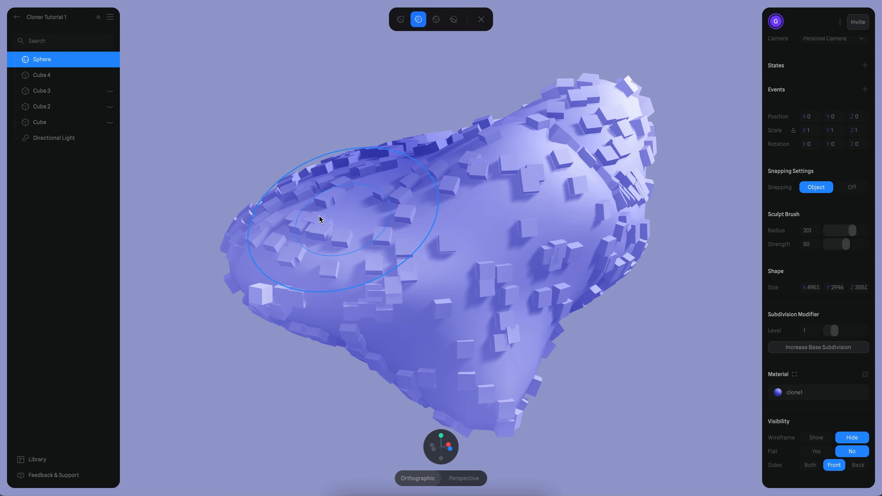
pyautogui.moveTo(318, 216); pyautogui.dragTo(287, 177)
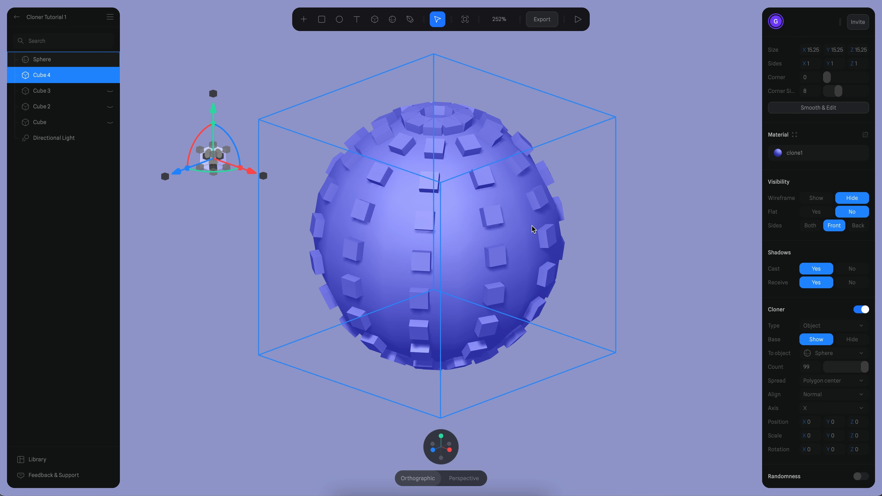
# Turn on flat shading for the sphere carrying the cloned cubes and inspect its faces from several angles.
pyautogui.click(533, 229)
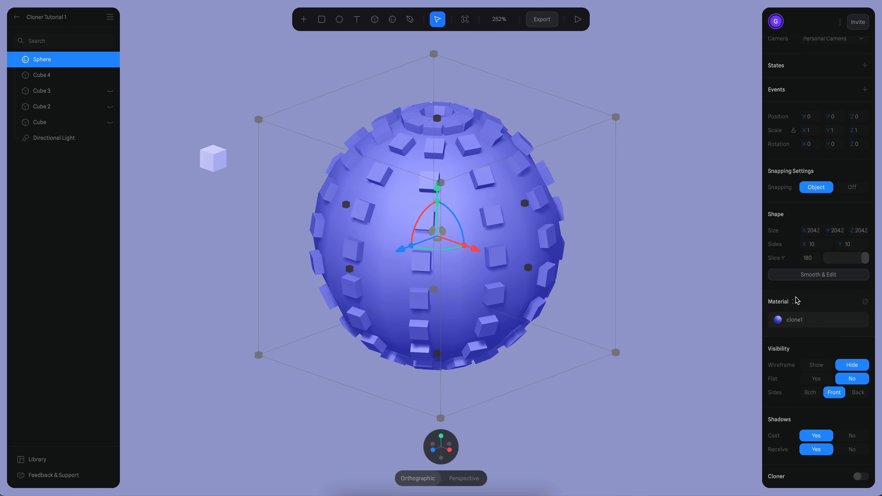
pyautogui.click(815, 378)
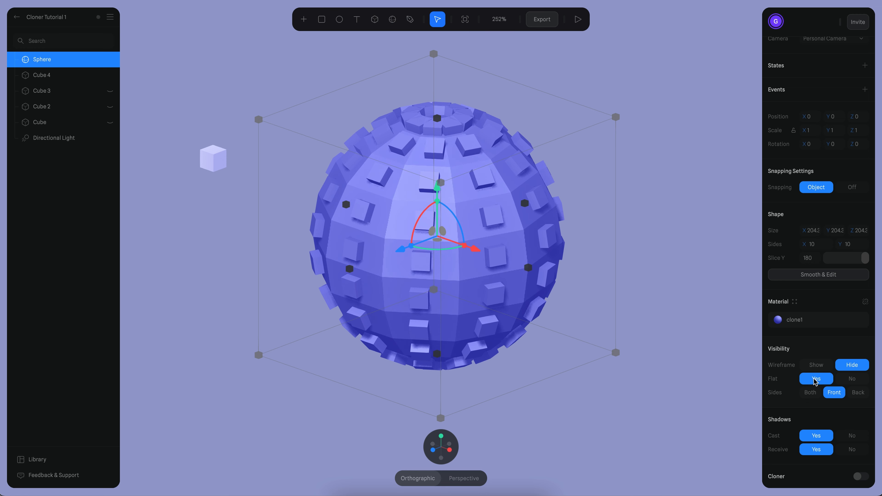
pyautogui.moveTo(687, 239)
pyautogui.keyDown('alt'); pyautogui.mouseDown()
pyautogui.moveTo(663, 258)
pyautogui.moveTo(701, 253)
pyautogui.mouseUp(); pyautogui.keyUp('alt')
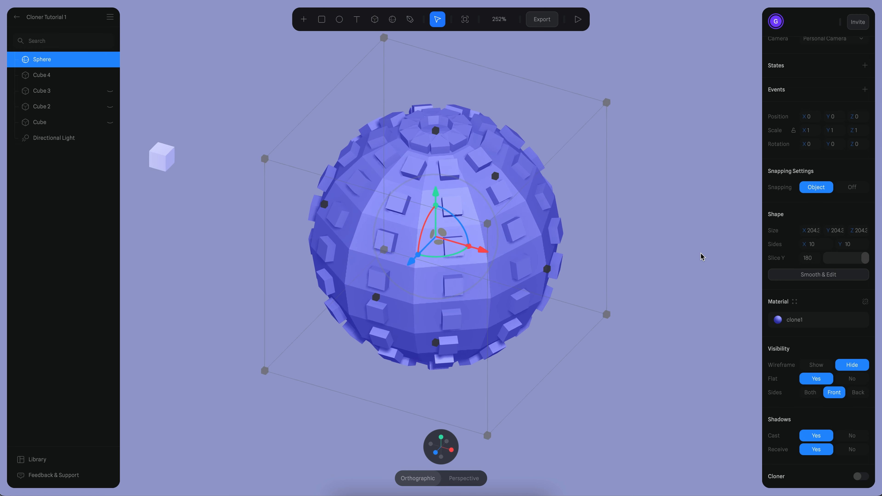
pyautogui.moveTo(651, 276)
pyautogui.keyDown('alt'); pyautogui.mouseDown()
pyautogui.moveTo(652, 252)
pyautogui.moveTo(632, 250)
pyautogui.moveTo(640, 264)
pyautogui.mouseUp(); pyautogui.keyUp('alt')
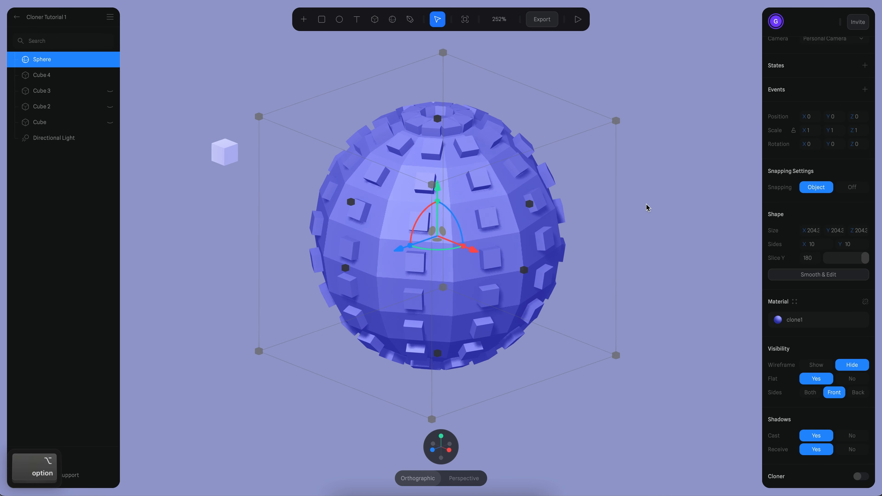
pyautogui.keyDown('alt'); pyautogui.moveTo(647, 205); pyautogui.dragTo(621, 201); pyautogui.keyUp('alt')
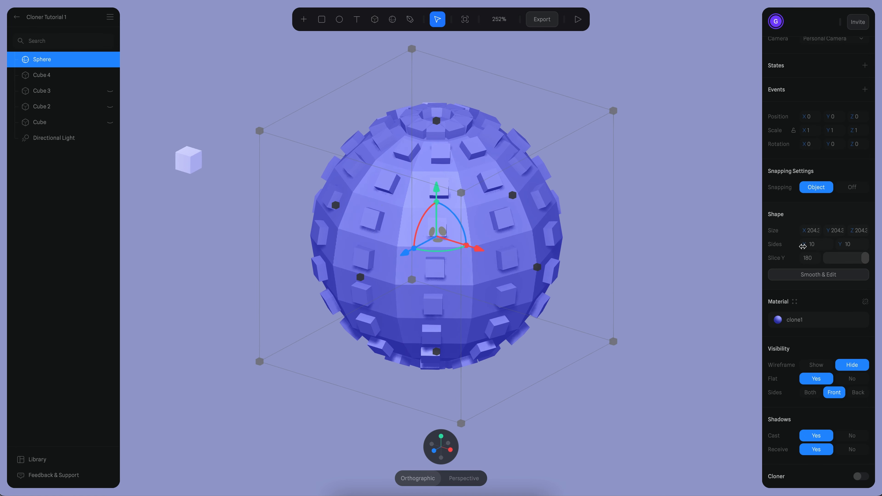
# Try raising the sphere's X sides to 23 and undo the change.
pyautogui.moveTo(802, 246); pyautogui.dragTo(869, 251)
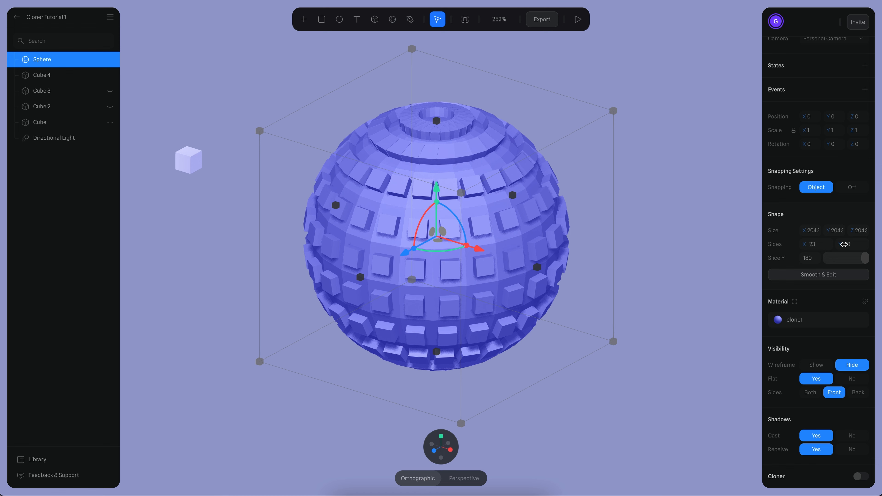
pyautogui.press('super+z')
pyautogui.press('super+z')
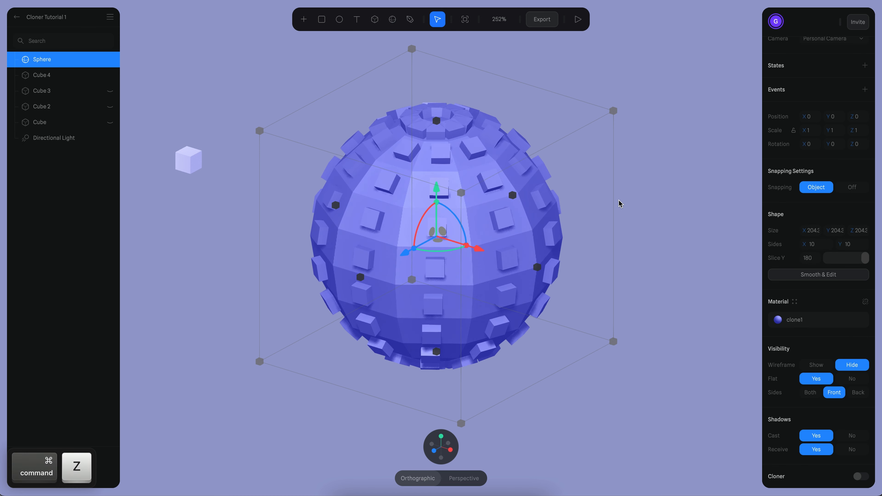
# Try spreading Cube 4's clones over the sphere by Edge and by Vertex.
pyautogui.click(188, 160)
pyautogui.scroll(-5, 803, 309)
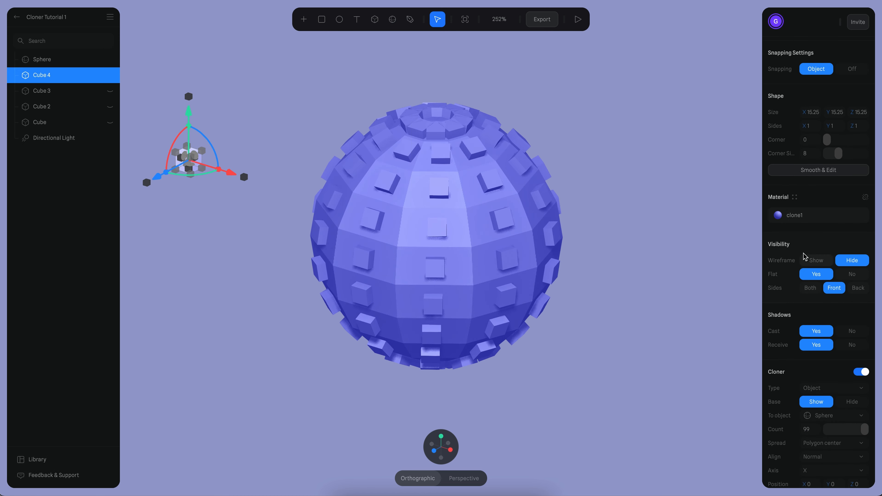
pyautogui.scroll(-3, 793, 348)
pyautogui.click(816, 380)
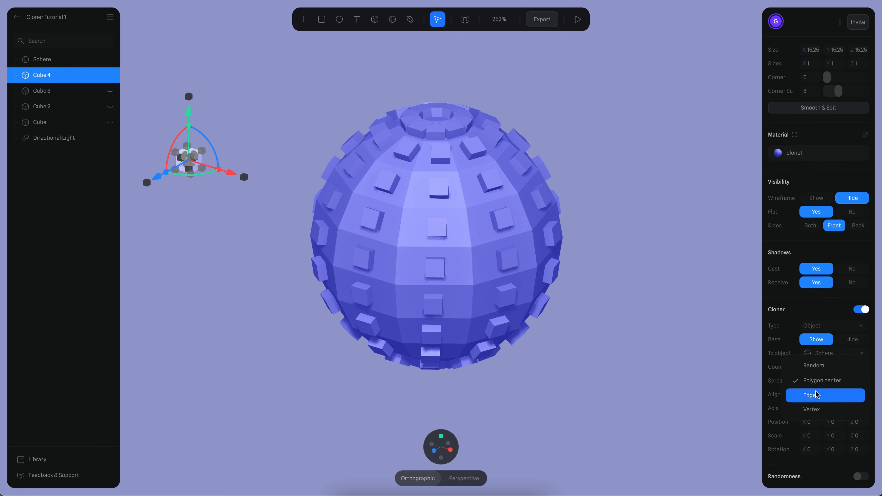
pyautogui.click(810, 396)
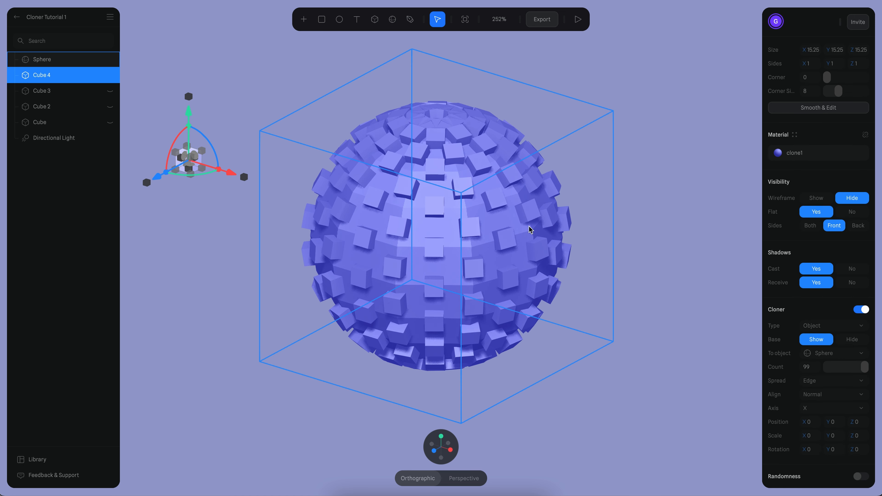
pyautogui.click(820, 386)
pyautogui.click(810, 398)
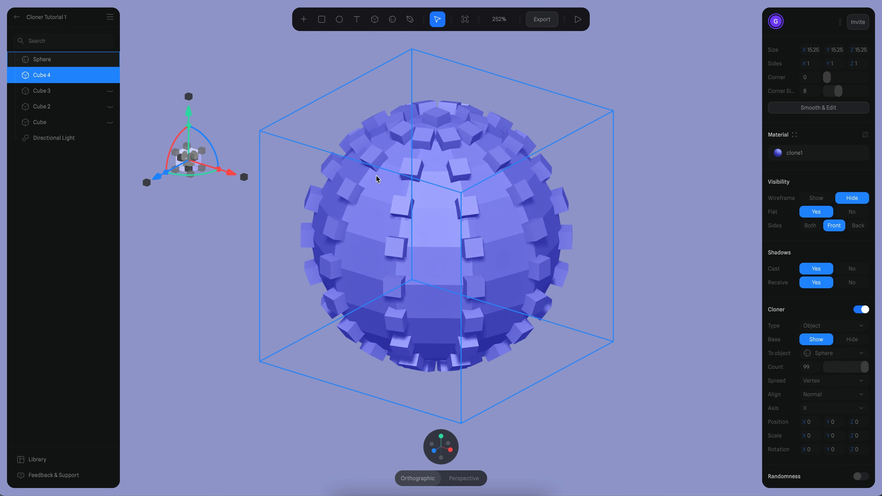
pyautogui.moveTo(637, 277)
pyautogui.keyDown('alt'); pyautogui.mouseDown()
pyautogui.moveTo(622, 279)
pyautogui.moveTo(650, 290)
pyautogui.moveTo(667, 285)
pyautogui.moveTo(633, 284)
pyautogui.mouseUp(); pyautogui.keyUp('alt')
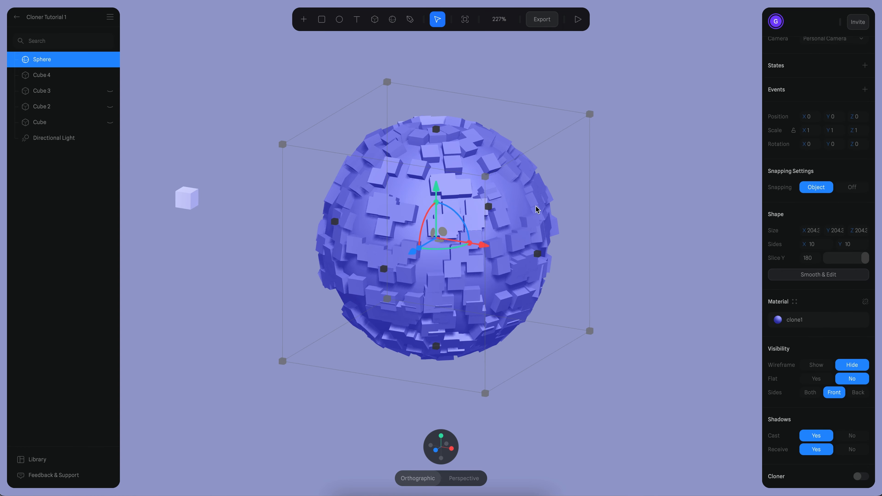
# Set the alignment of Cube 4's clones to Axis and inspect their orientation around the sphere.
pyautogui.click(187, 198)
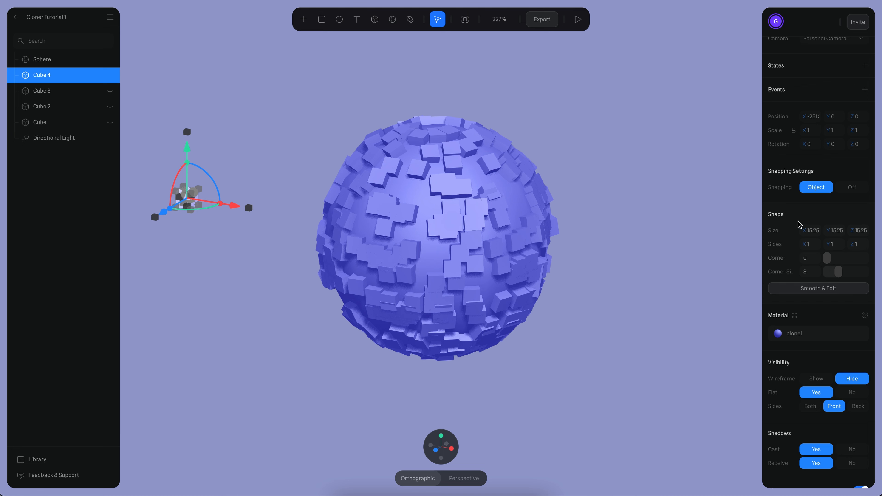
pyautogui.scroll(-5, 798, 224)
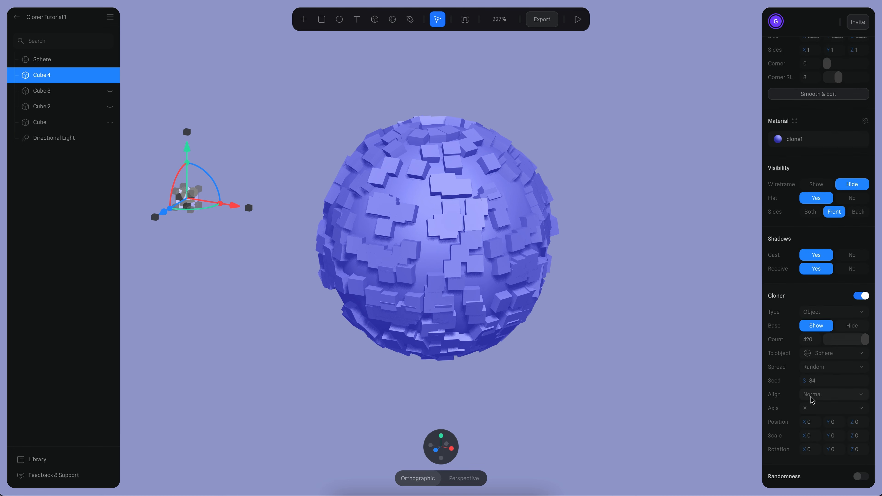
pyautogui.click(812, 398)
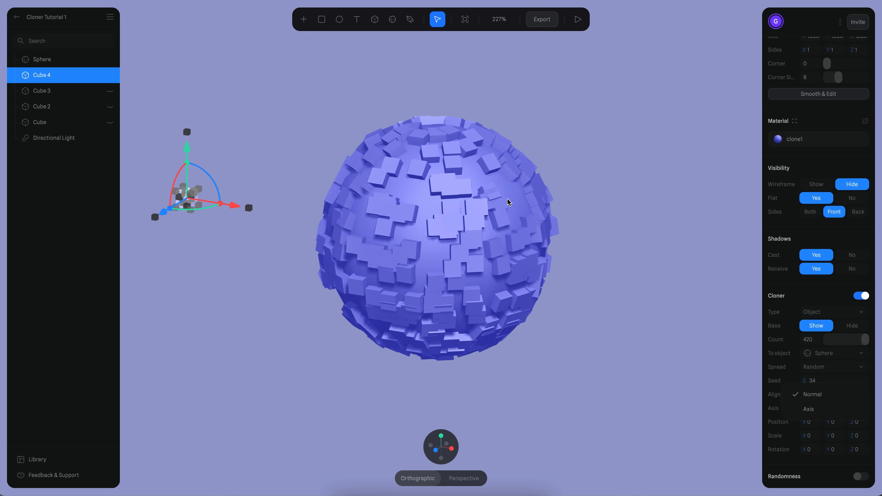
pyautogui.click(810, 409)
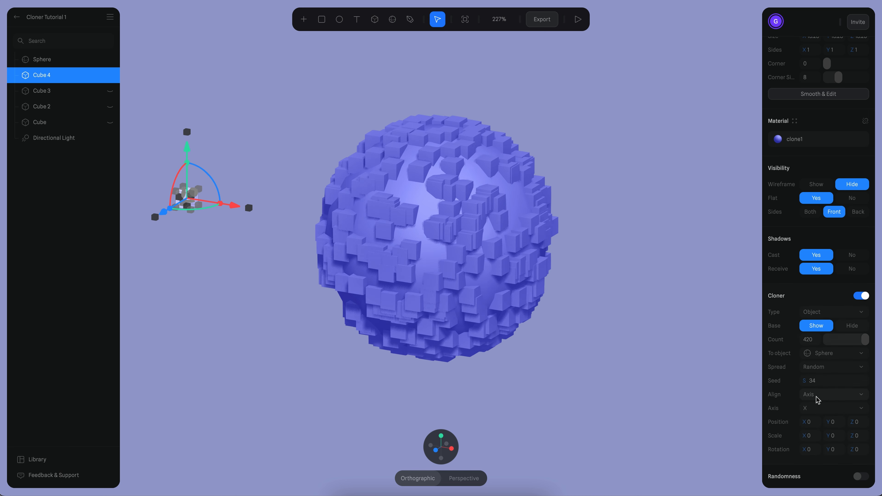
pyautogui.keyDown('alt'); pyautogui.scroll(5, 530, 225); pyautogui.keyUp('alt')
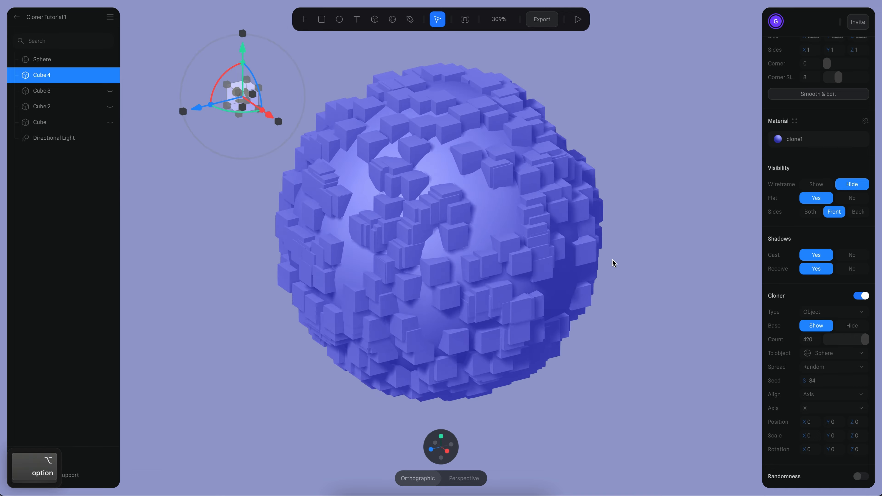
pyautogui.keyDown('alt'); pyautogui.scroll(-4, 647, 248); pyautogui.keyUp('alt')
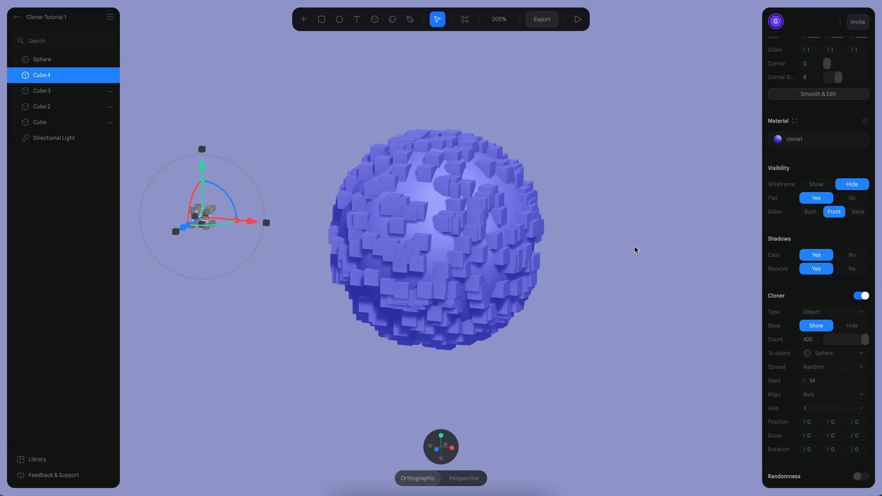
# Try stretching the sphere along X to about 406 and undo the stretch.
pyautogui.click(535, 248)
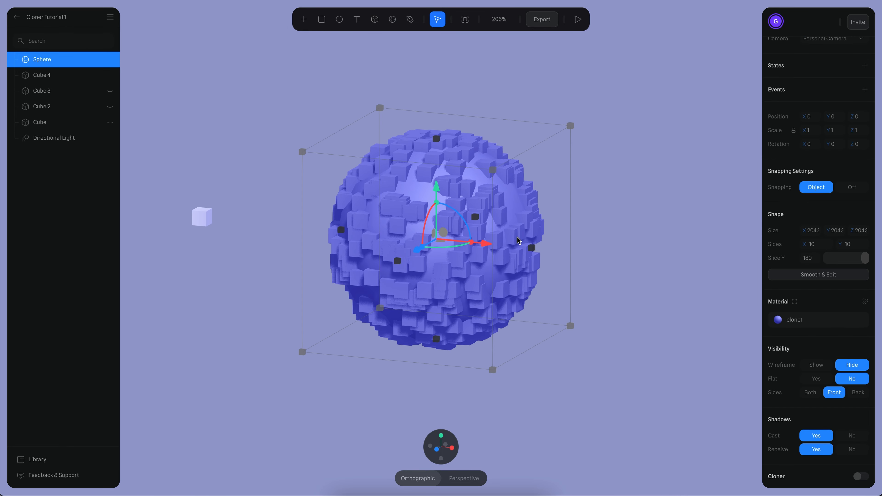
pyautogui.keyDown('alt'); pyautogui.moveTo(540, 252); pyautogui.dragTo(652, 278); pyautogui.keyUp('alt')
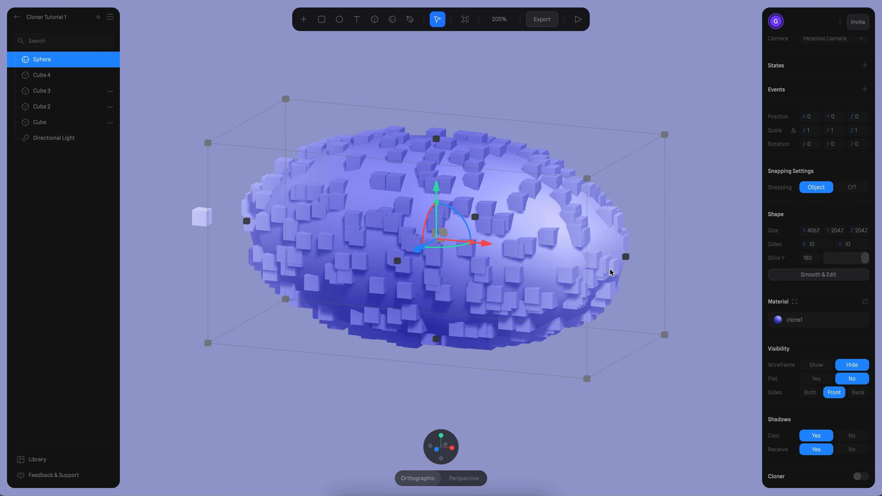
pyautogui.press('super+z')
pyautogui.keyDown('alt'); pyautogui.scroll(3, 501, 219); pyautogui.keyUp('alt')
pyautogui.keyDown('alt'); pyautogui.scroll(-3, 472, 222); pyautogui.keyUp('alt')
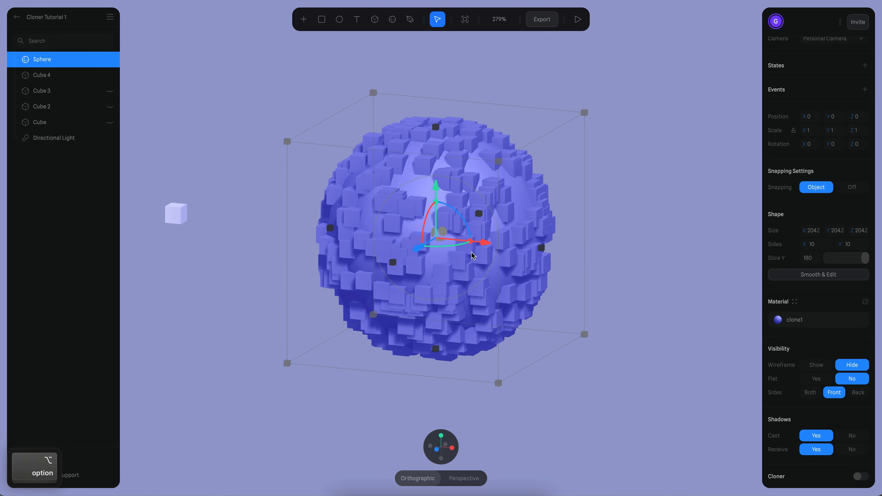
# Stretch Cube 4 vertically into a tall block and try the clone axis on Y and Z.
pyautogui.click(209, 214)
pyautogui.scroll(-5, 845, 311)
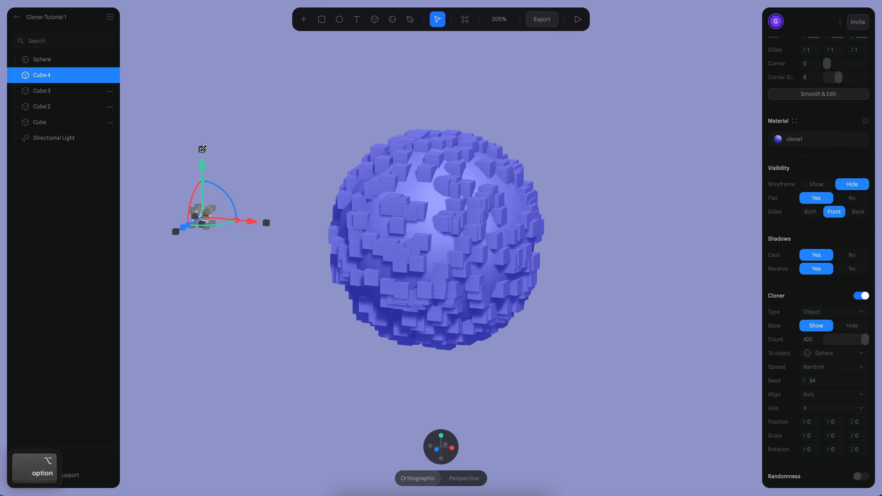
pyautogui.keyDown('alt'); pyautogui.moveTo(202, 149); pyautogui.dragTo(203, 111); pyautogui.keyUp('alt')
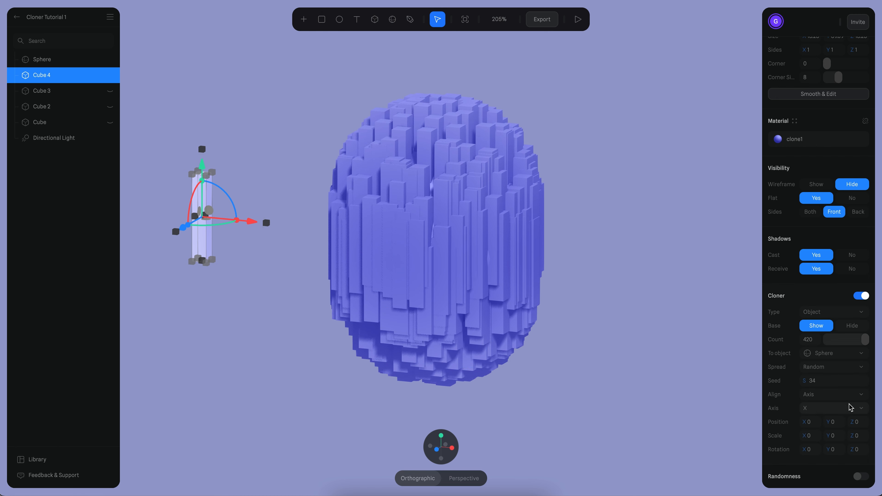
pyautogui.click(827, 409)
pyautogui.click(823, 438)
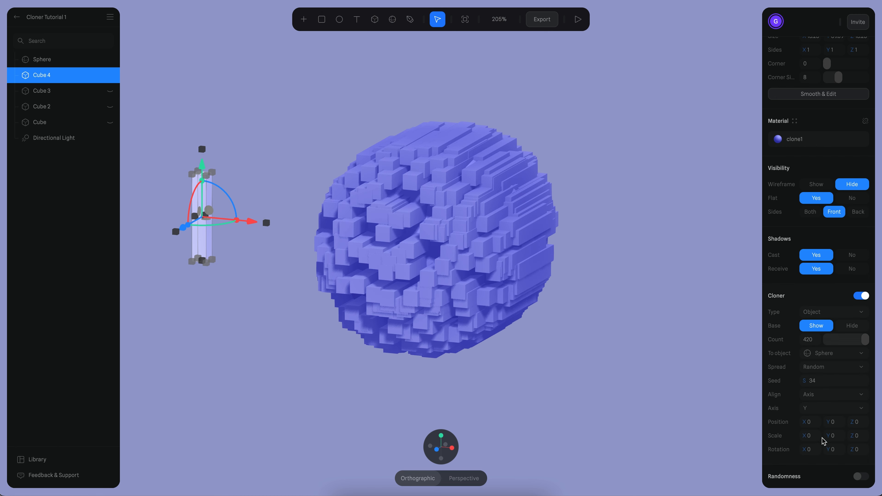
pyautogui.click(818, 409)
pyautogui.click(819, 436)
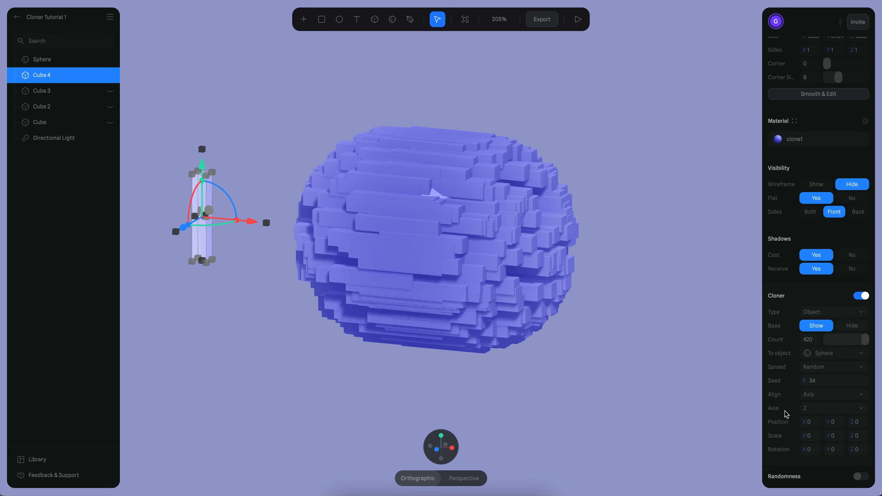
pyautogui.keyDown('alt'); pyautogui.moveTo(636, 285); pyautogui.dragTo(614, 288); pyautogui.keyUp('alt')
# Undo the stretch of Cube 4 and the trial changes to its clones' axis.
pyautogui.scroll(5, 626, 307)
pyautogui.scroll(-2, 646, 342)
pyautogui.press('super+z')
pyautogui.press('super+z')
pyautogui.press('super+z')
pyautogui.press('super+z')
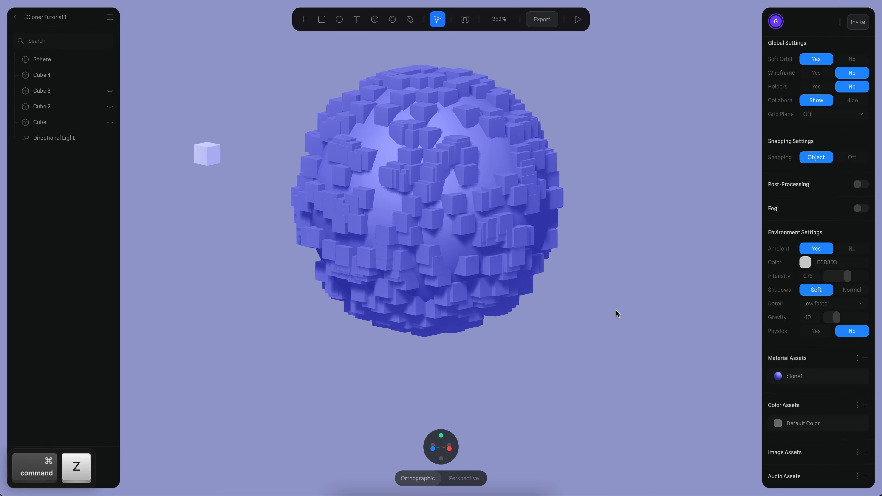
pyautogui.press('super+z')
pyautogui.press('super+z')
# Set the seed of the random clone spread to 34.
pyautogui.moveTo(587, 309)
pyautogui.keyDown('alt'); pyautogui.mouseDown()
pyautogui.moveTo(651, 336)
pyautogui.moveTo(634, 319)
pyautogui.mouseUp(); pyautogui.keyUp('alt')
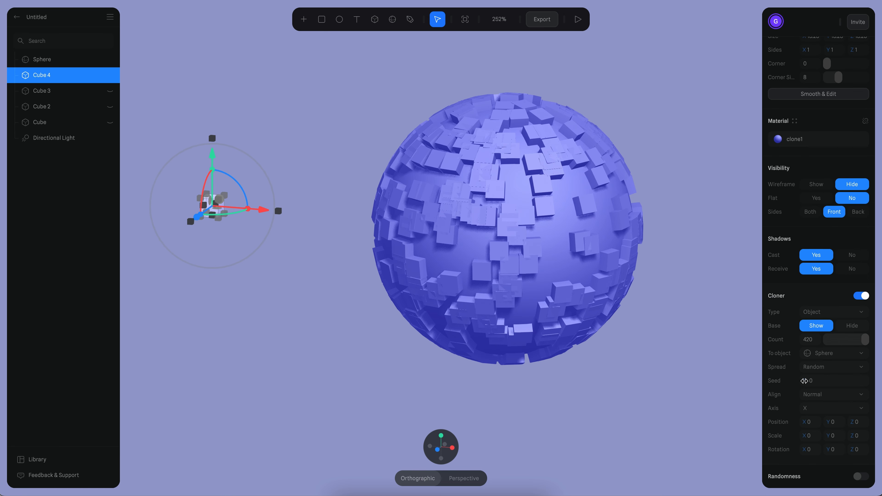
pyautogui.moveTo(804, 380); pyautogui.dragTo(804, 380)
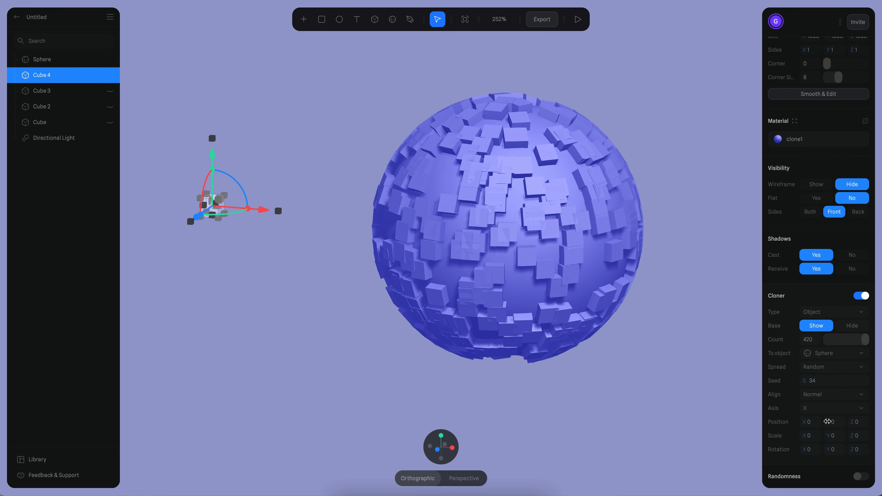
# Try offsetting the clones' Y position in the cloner and undo the change.
pyautogui.moveTo(827, 421); pyautogui.dragTo(878, 437)
pyautogui.press('super+z')
pyautogui.press('super+z')
pyautogui.press('super+z')
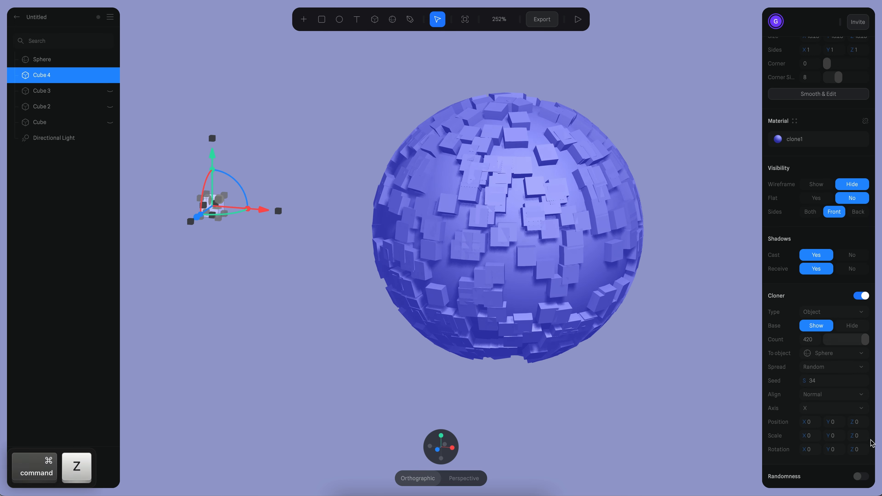
pyautogui.press('super+z')
# Try changing the cloner's X scale and Y rotation, undoing each change.
pyautogui.moveTo(802, 438); pyautogui.dragTo(831, 448)
pyautogui.press('super+z')
pyautogui.press('super+z')
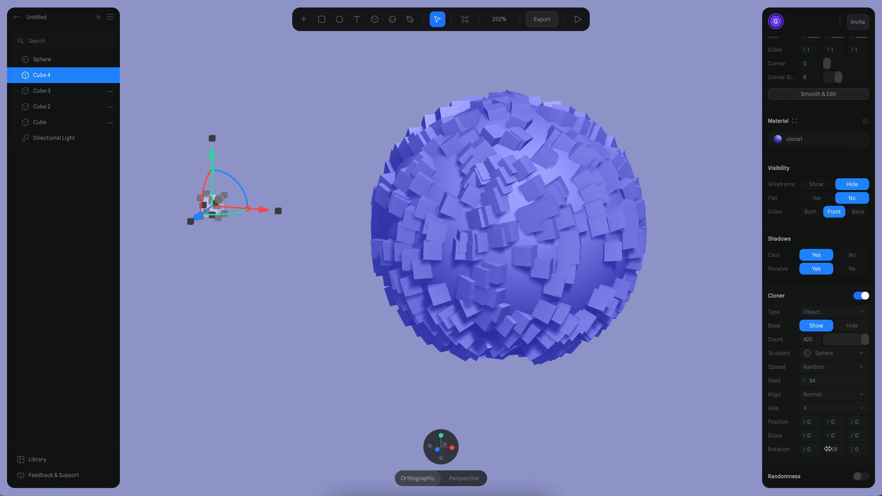
pyautogui.press('super+z')
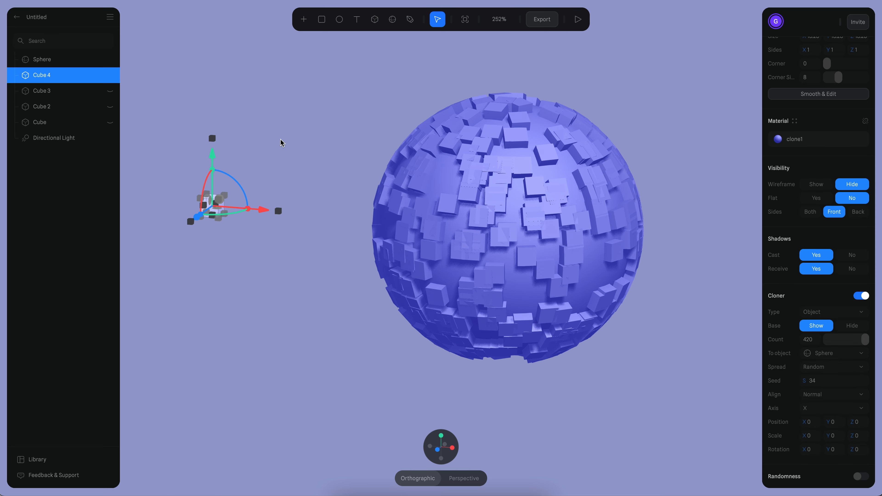
# Stretch Cube 4 to about 120 high and set its clones' axis to Y.
pyautogui.keyDown('alt'); pyautogui.moveTo(208, 141); pyautogui.dragTo(221, 78); pyautogui.keyUp('alt')
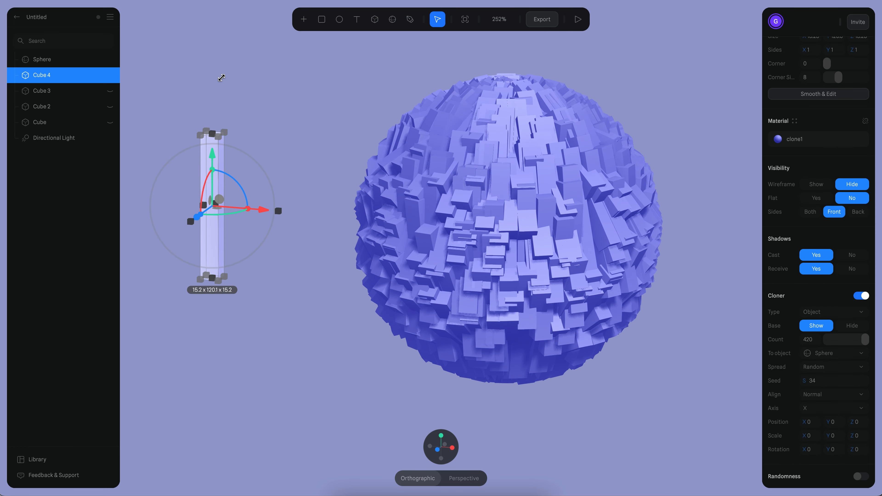
pyautogui.click(815, 408)
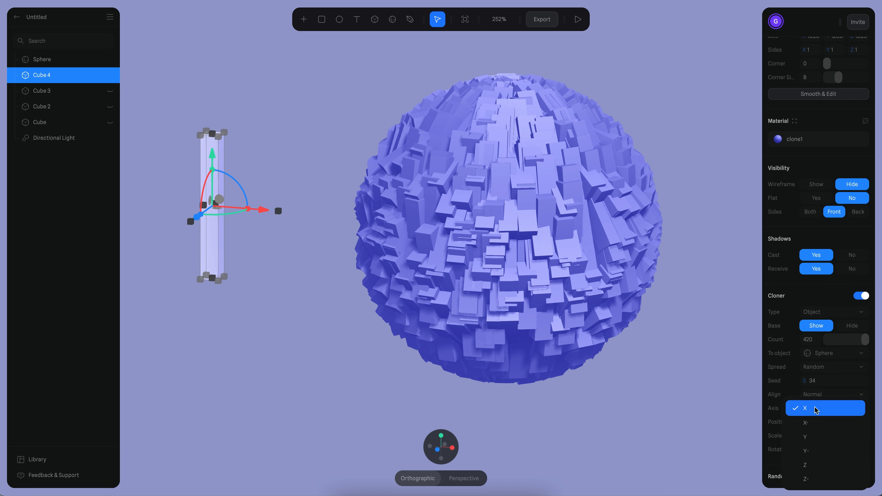
pyautogui.click(813, 438)
pyautogui.keyDown('alt'); pyautogui.scroll(-3, 573, 160); pyautogui.keyUp('alt')
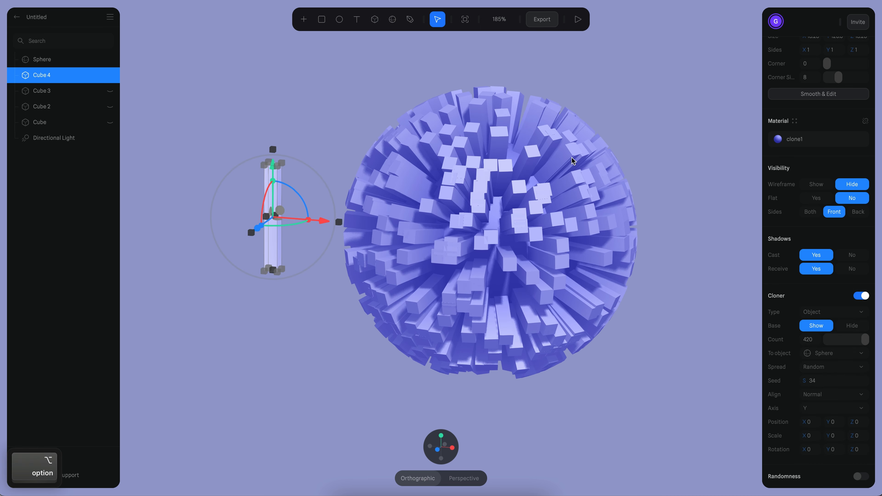
pyautogui.keyDown('alt'); pyautogui.scroll(-3, 663, 290); pyautogui.keyUp('alt')
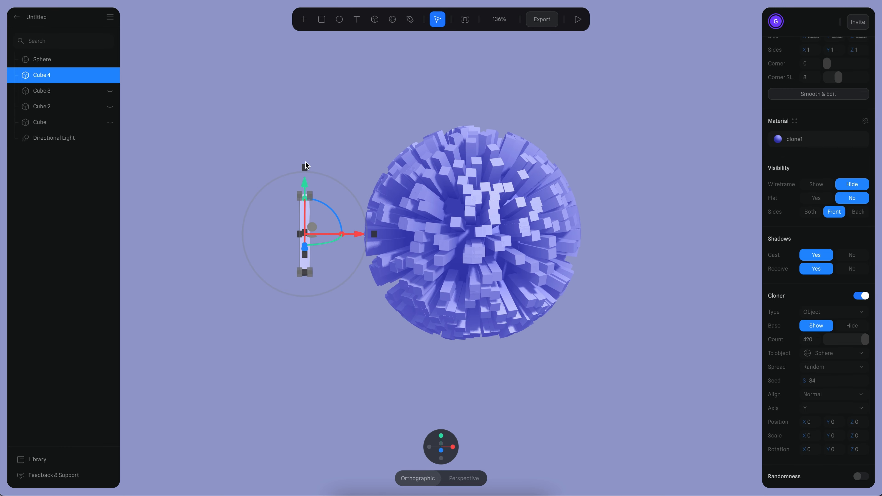
# Lengthen Cube 4 to about 200 in Y so the cloned spikes extend further from the sphere.
pyautogui.moveTo(306, 166)
pyautogui.keyDown('alt'); pyautogui.mouseDown()
pyautogui.moveTo(309, 98)
pyautogui.moveTo(295, 143)
pyautogui.mouseUp(); pyautogui.keyUp('alt')
pyautogui.keyDown('alt'); pyautogui.moveTo(759, 239); pyautogui.dragTo(744, 238); pyautogui.keyUp('alt')
pyautogui.keyDown('alt'); pyautogui.scroll(2, 744, 239); pyautogui.keyUp('alt')
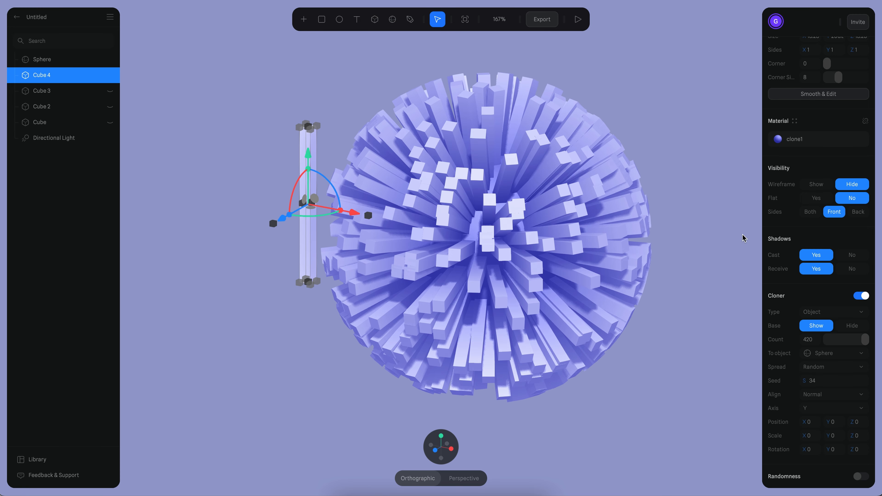
# Round Cube 4's corners to 17 and inspect the cloned spikes from several angles.
pyautogui.scroll(5, 824, 208)
pyautogui.moveTo(828, 208); pyautogui.dragTo(831, 208)
pyautogui.press('alt')
pyautogui.moveTo(618, 178)
pyautogui.keyDown('alt'); pyautogui.mouseDown()
pyautogui.moveTo(641, 220)
pyautogui.moveTo(612, 215)
pyautogui.moveTo(581, 191)
pyautogui.moveTo(648, 212)
pyautogui.mouseUp(); pyautogui.keyUp('alt')
pyautogui.scroll(-5, 647, 249)
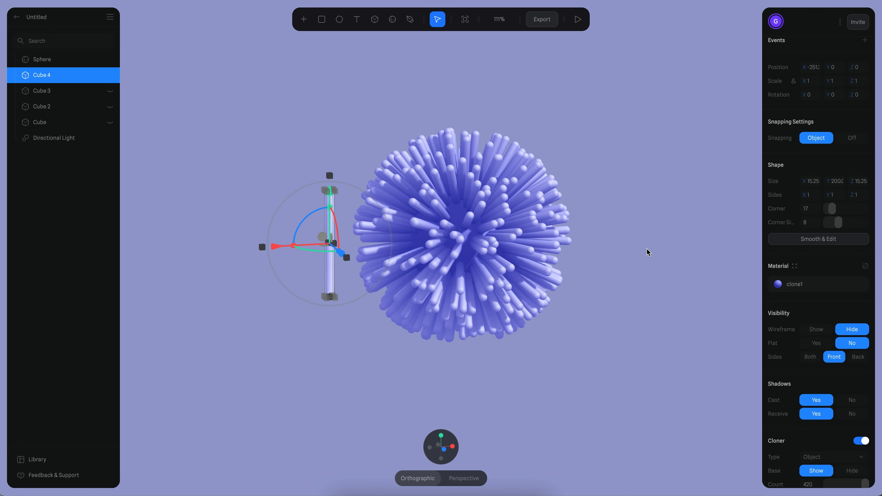
pyautogui.moveTo(637, 263)
pyautogui.keyDown('alt'); pyautogui.mouseDown()
pyautogui.moveTo(636, 300)
pyautogui.moveTo(624, 262)
pyautogui.moveTo(700, 273)
pyautogui.moveTo(649, 266)
pyautogui.mouseUp(); pyautogui.keyUp('alt')
pyautogui.scroll(5, 660, 262)
pyautogui.scroll(4, 672, 267)
pyautogui.scroll(-3, 652, 267)
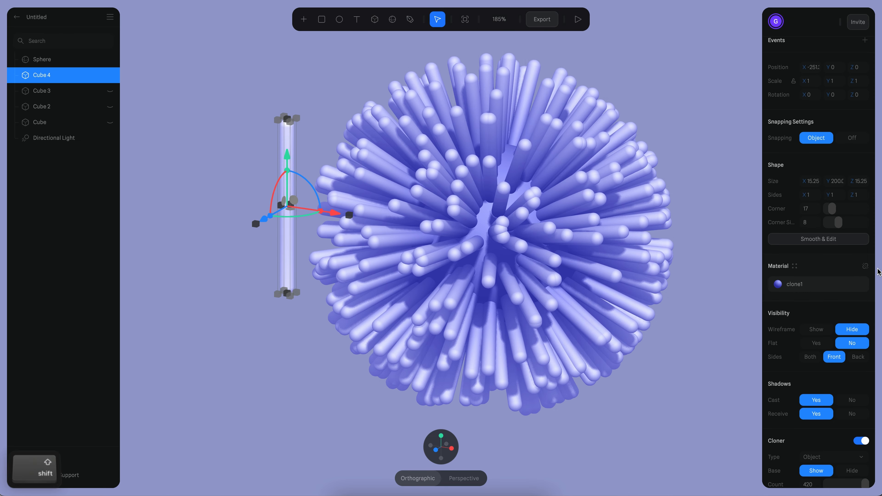
# Detach Cube 4 from its shared material and save its material as a new asset named clone2.
pyautogui.click(864, 267)
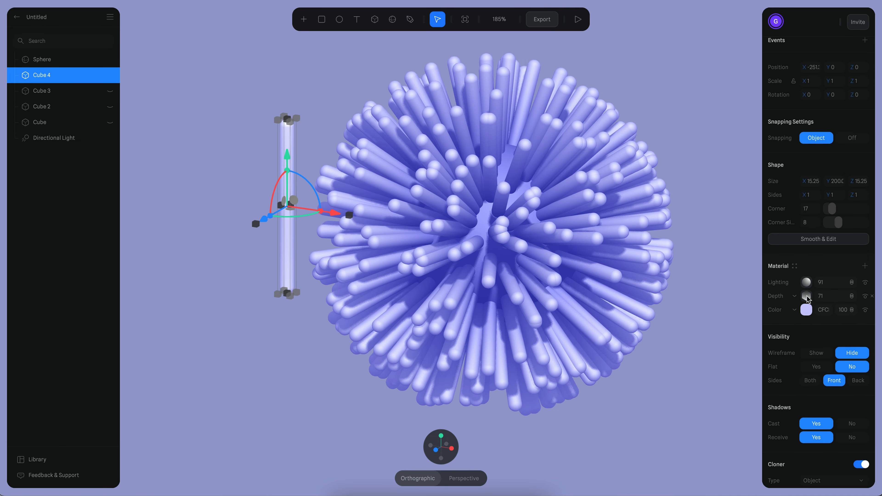
pyautogui.click(795, 267)
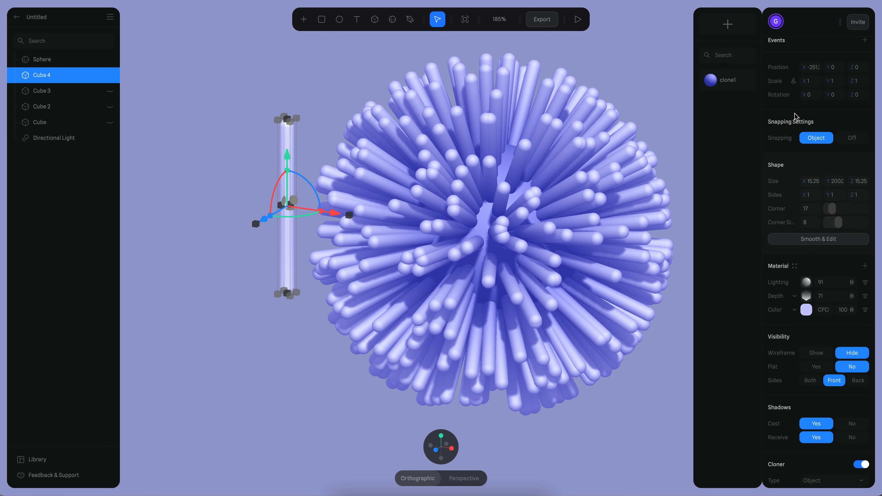
pyautogui.click(731, 25)
pyautogui.doubleClick(817, 284)
pyautogui.write('clone')
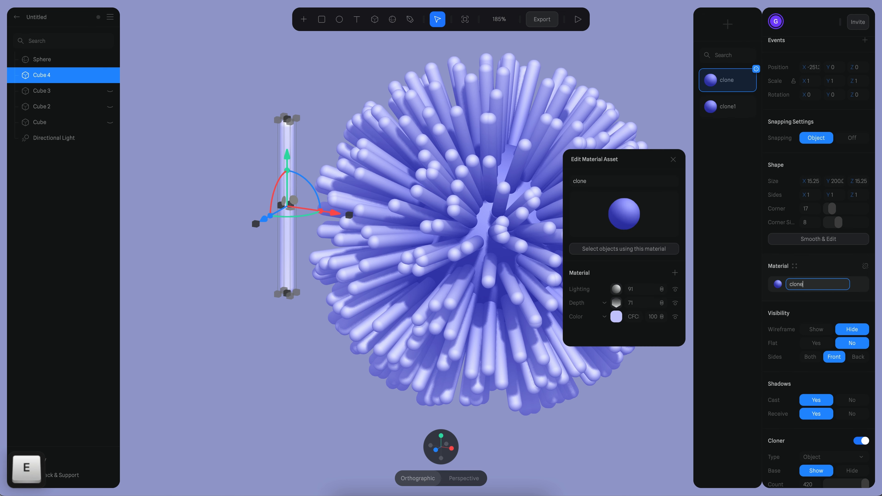
pyautogui.write('2')
# Recolour the Depth ramp of the clone2 material, adding a stop so it runs from dark blue through white to light red.
pyautogui.click(617, 302)
pyautogui.moveTo(630, 156); pyautogui.dragTo(671, 68)
pyautogui.click(657, 204)
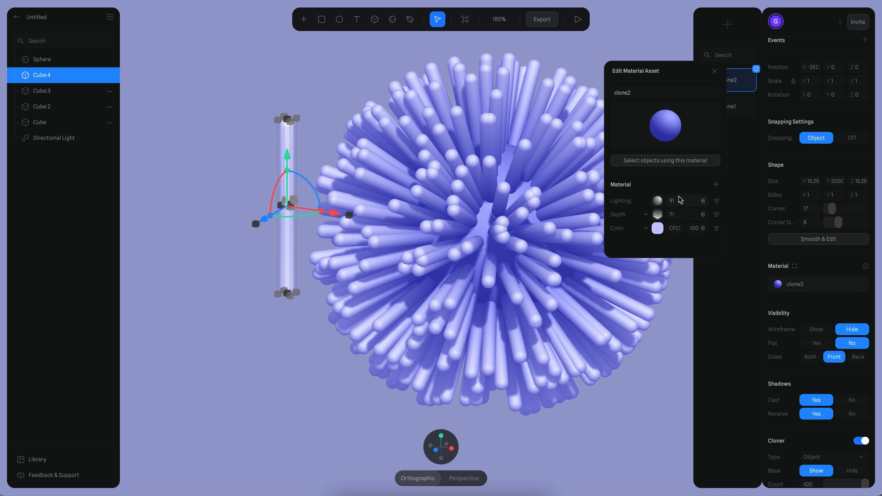
pyautogui.click(657, 215)
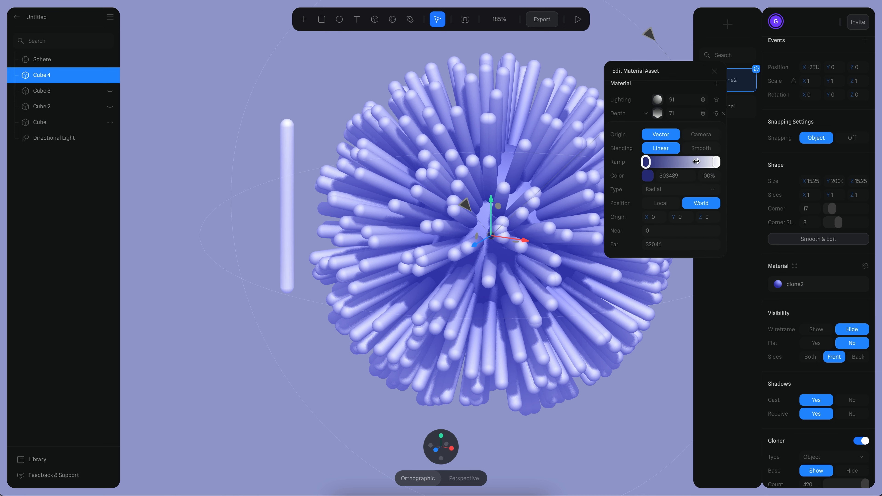
pyautogui.click(694, 161)
pyautogui.scroll(-3, 674, 198)
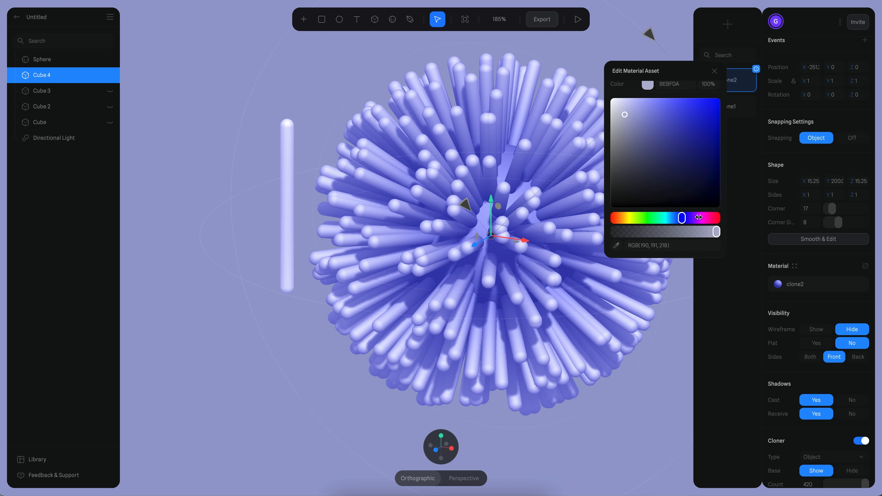
pyautogui.moveTo(699, 217); pyautogui.dragTo(724, 218)
pyautogui.moveTo(624, 115); pyautogui.dragTo(664, 97)
pyautogui.scroll(3, 665, 138)
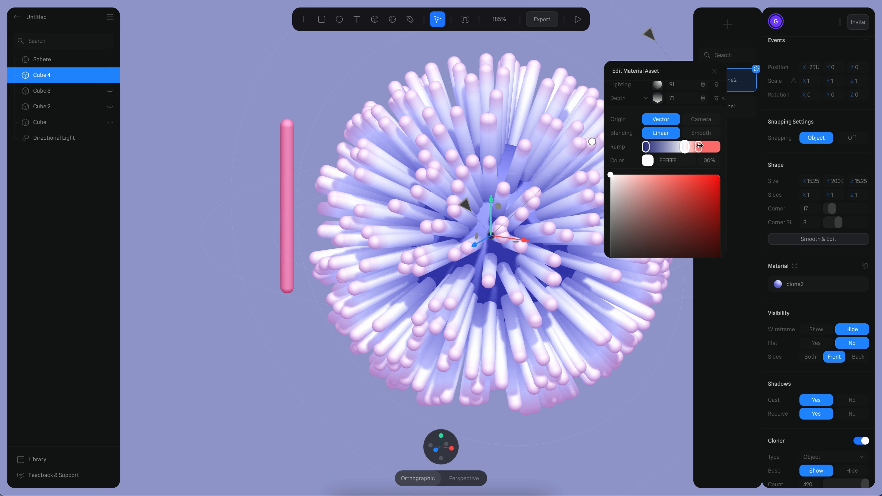
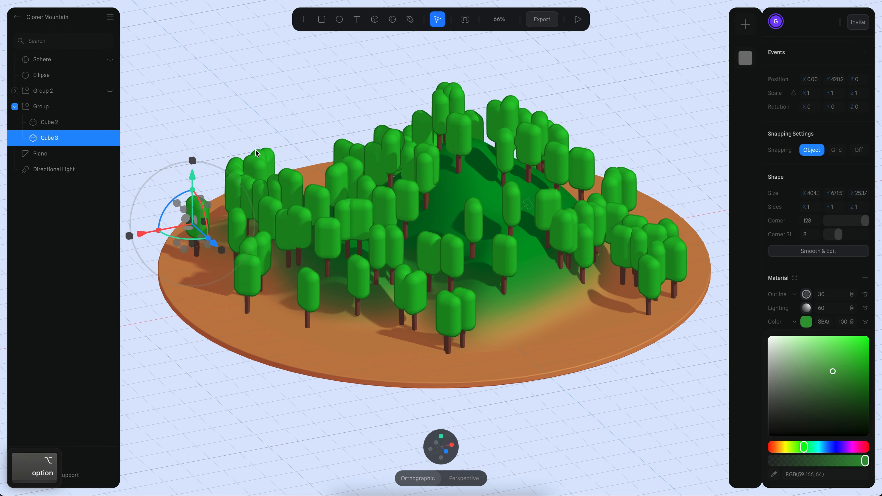
# In the Cloner Mountain scene, examine the tree Group's cloner settings in its State and Base State.
pyautogui.keyDown('alt'); pyautogui.scroll(1, 248, 129); pyautogui.keyUp('alt')
pyautogui.keyDown('alt'); pyautogui.scroll(-2, 429, 131); pyautogui.keyUp('alt')
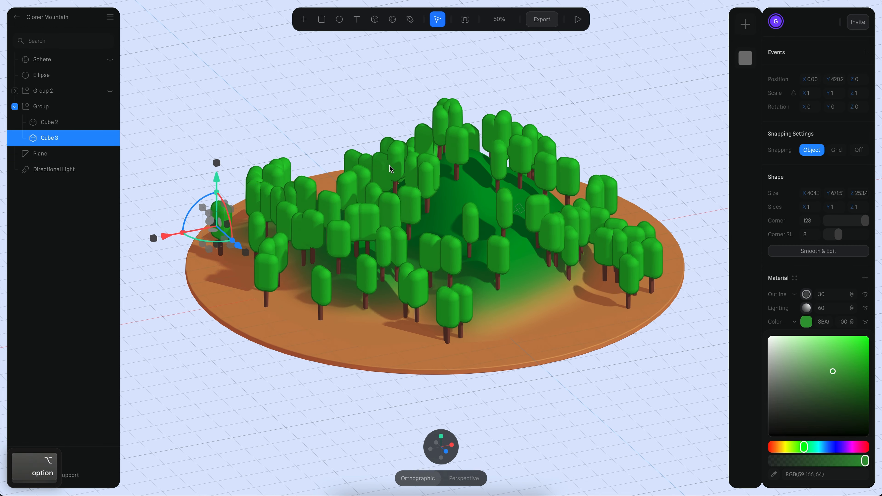
pyautogui.keyDown('alt'); pyautogui.scroll(1, 389, 164); pyautogui.keyUp('alt')
pyautogui.click(611, 123)
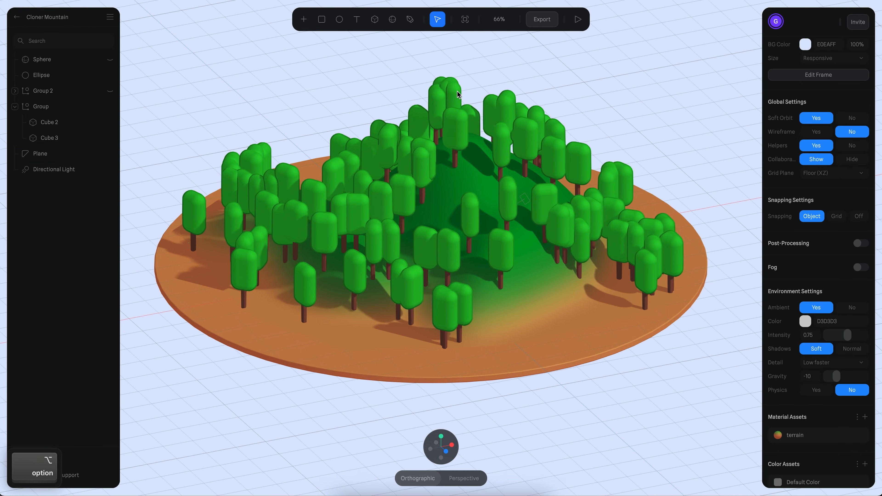
pyautogui.click(69, 107)
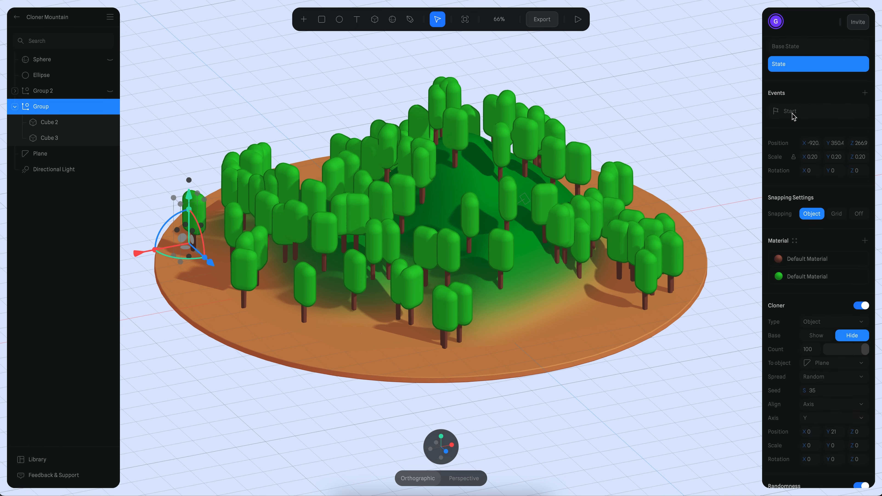
pyautogui.scroll(2, 774, 240)
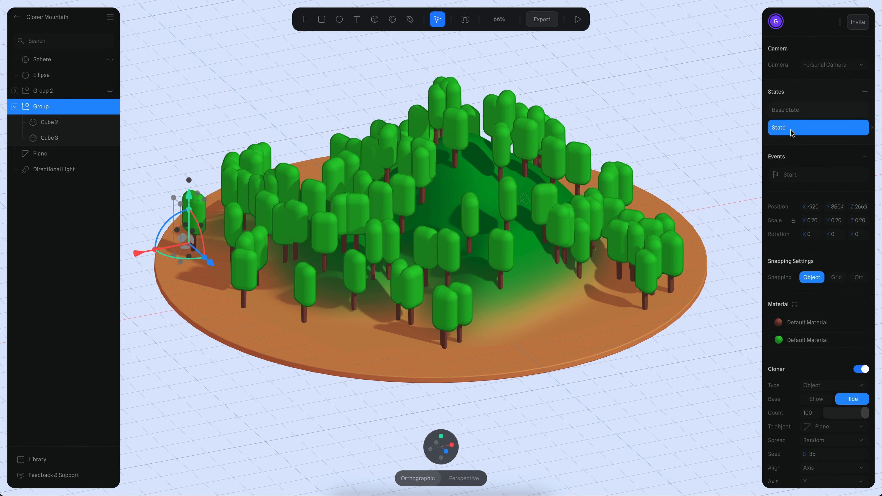
pyautogui.click(784, 109)
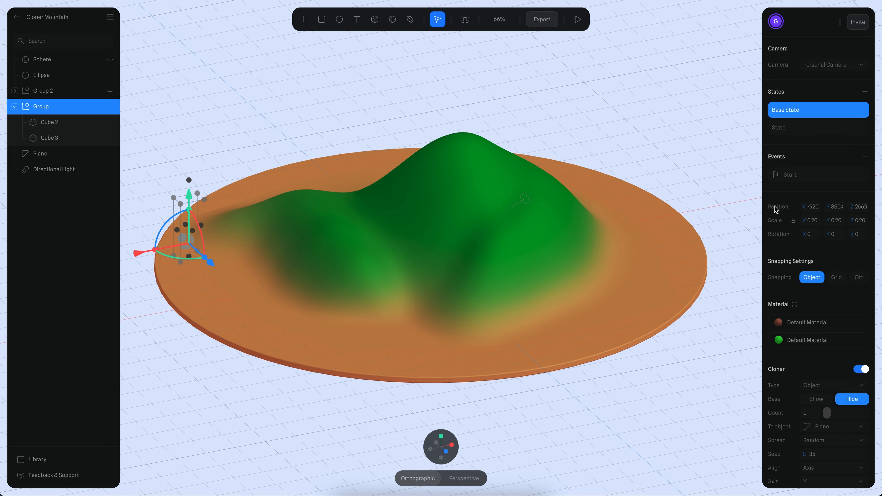
pyautogui.scroll(-5, 776, 226)
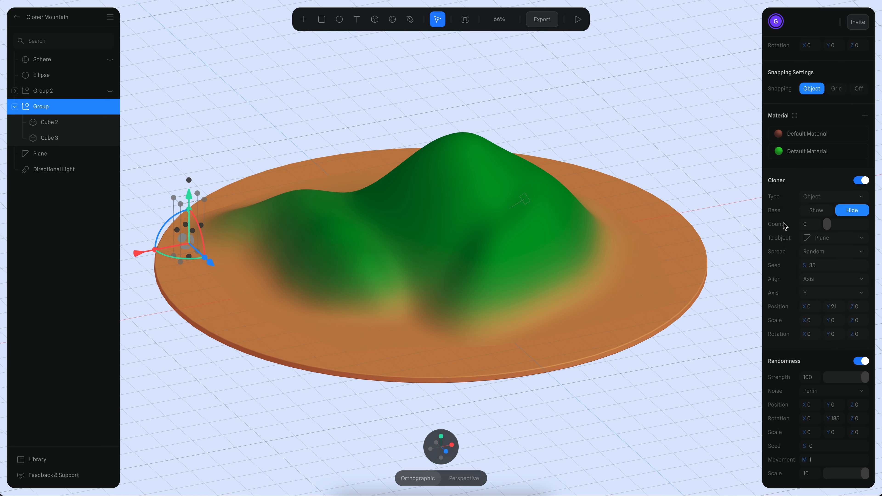
pyautogui.scroll(4, 773, 248)
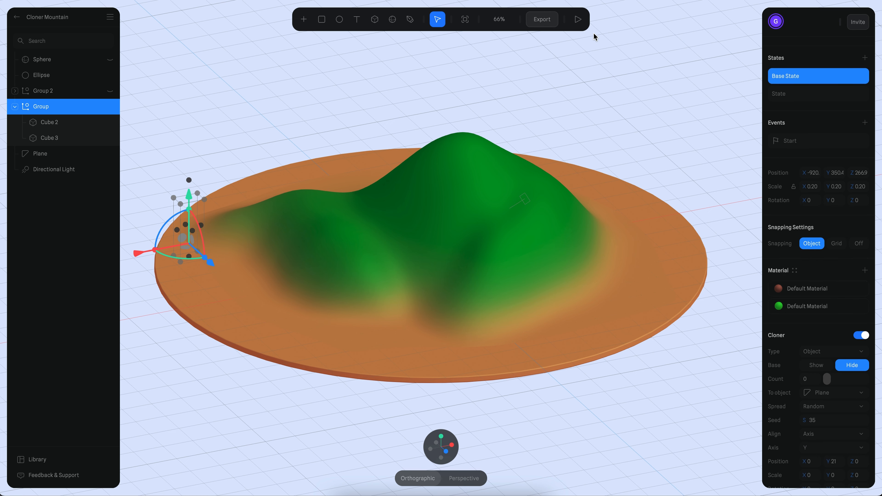
# Preview the tree growth animation and inspect the Transition action of the Group's Start event.
pyautogui.click(578, 19)
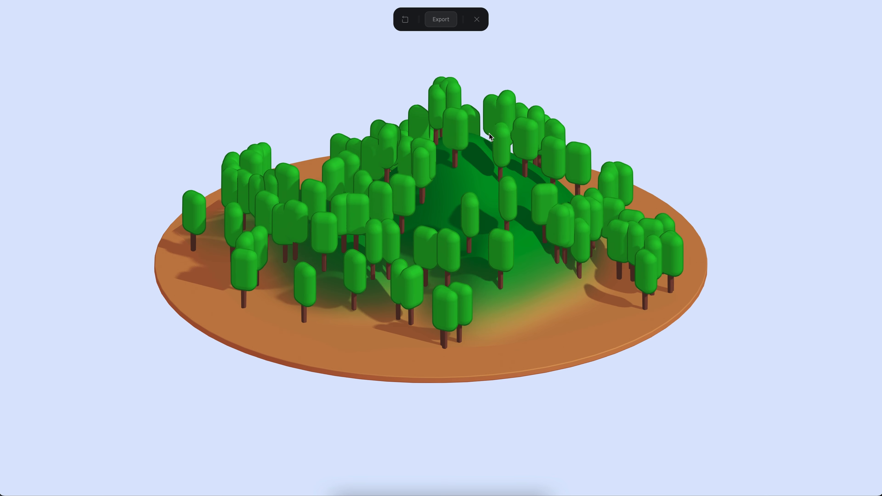
pyautogui.click(477, 19)
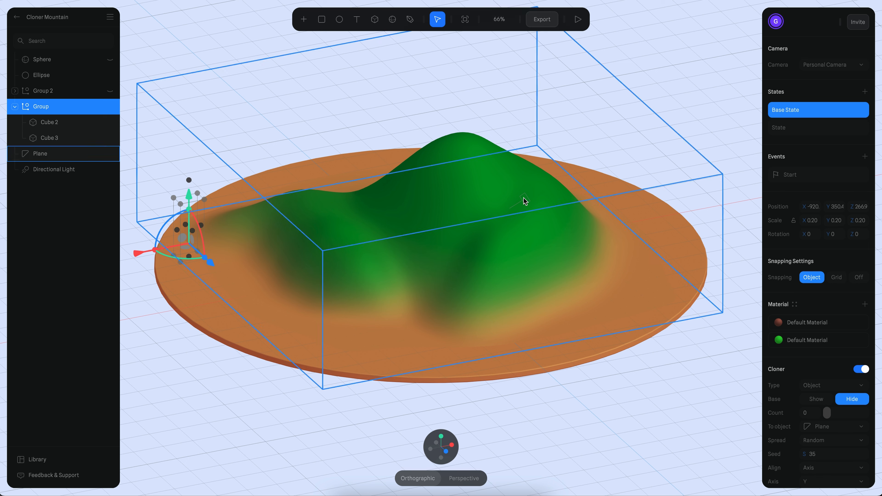
pyautogui.click(796, 128)
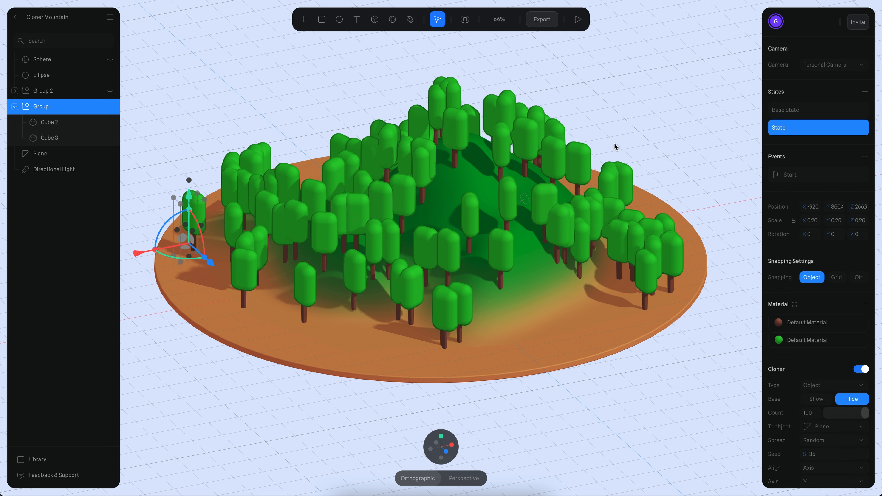
pyautogui.click(796, 177)
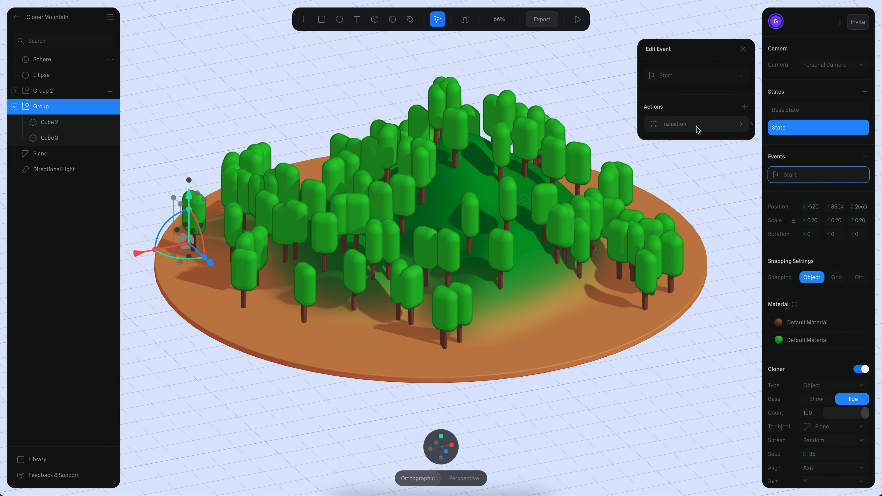
pyautogui.click(697, 125)
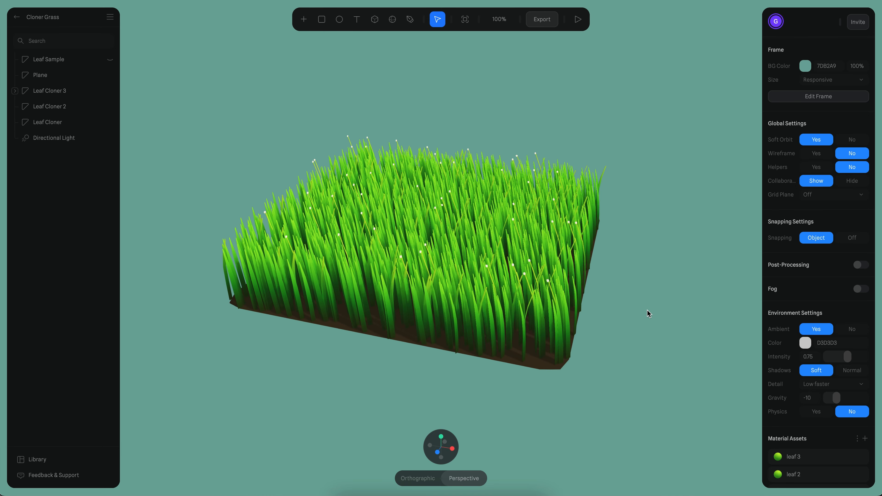
# In the Cloner Grass scene, view the grass from another angle and check the Leaf Cloner 3 and Leaf Cloner 2 objects.
pyautogui.keyDown('alt'); pyautogui.moveTo(663, 324); pyautogui.dragTo(644, 328); pyautogui.keyUp('alt')
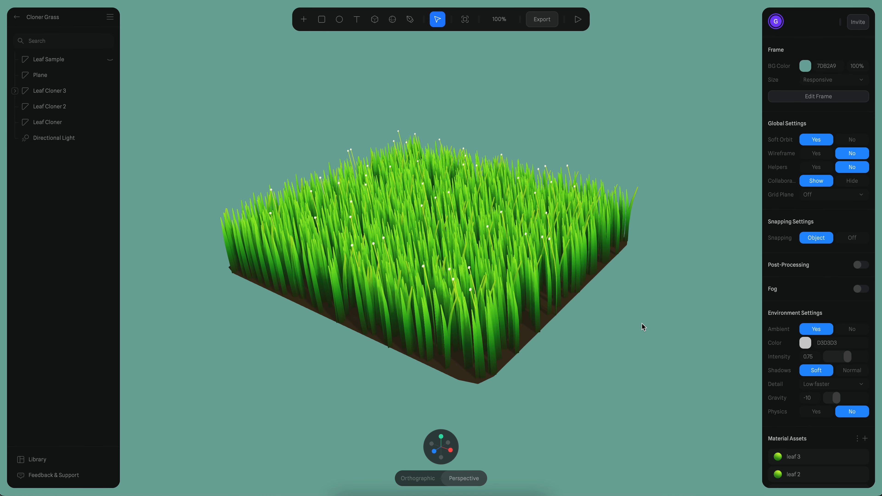
pyautogui.click(50, 91)
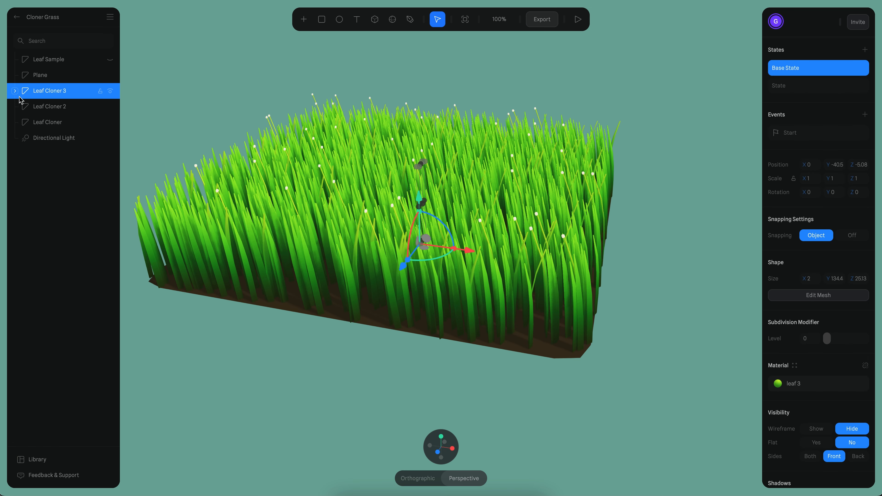
pyautogui.click(15, 91)
pyautogui.click(51, 111)
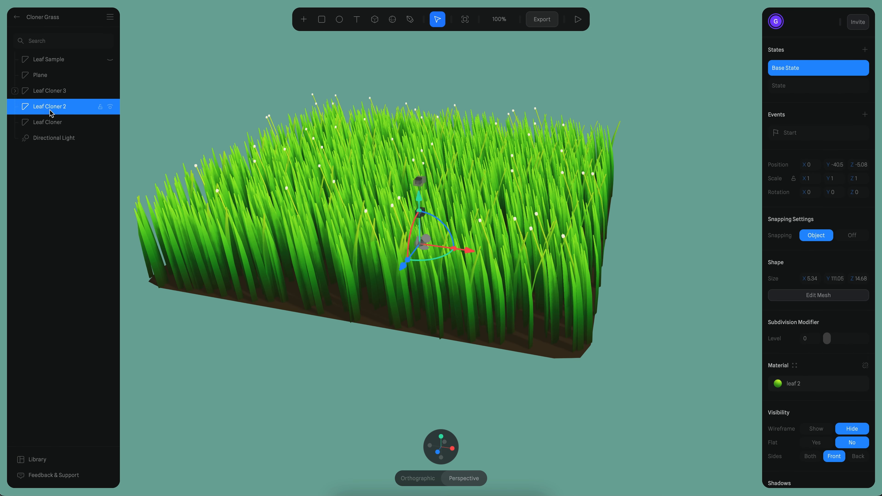
# Unhide Leaf Sample and select the single blade above the grass.
pyautogui.click(112, 61)
pyautogui.scroll(5, 410, 195)
pyautogui.keyDown('alt'); pyautogui.scroll(6, 404, 189); pyautogui.keyUp('alt')
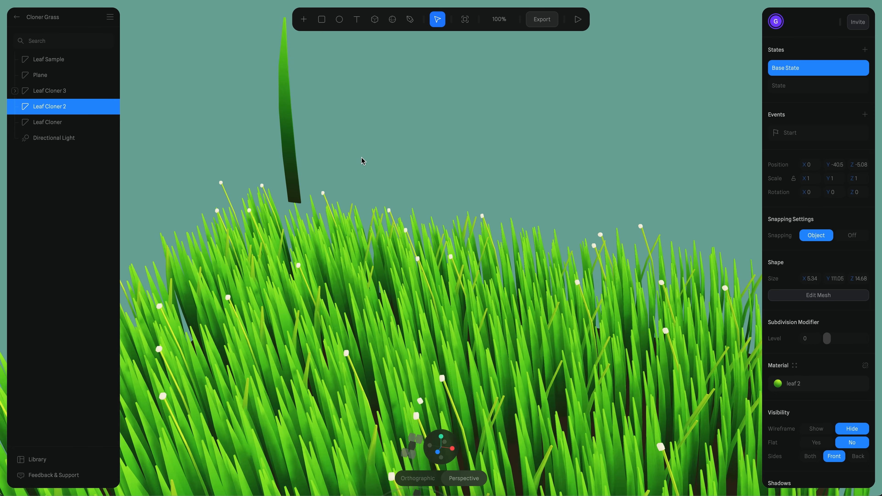
pyautogui.scroll(2, 362, 161)
pyautogui.click(345, 136)
pyautogui.scroll(2, 391, 68)
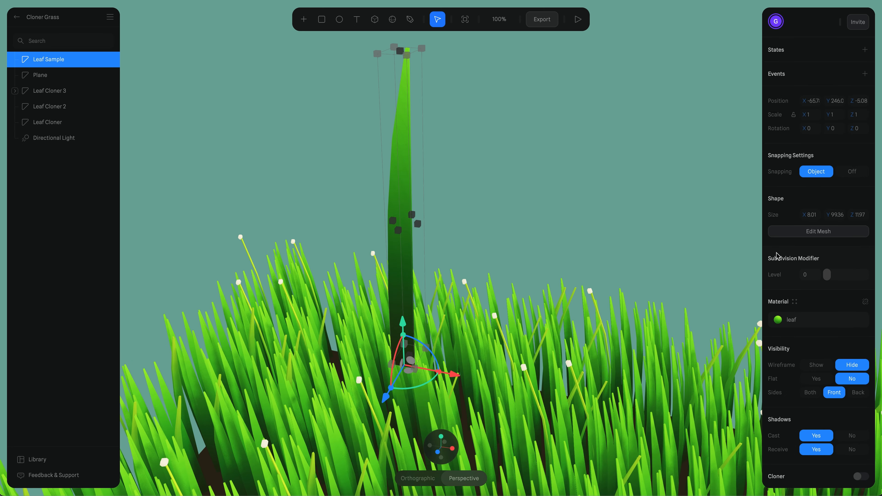
# Inspect Leaf Sample's mesh and shape from the front, then reset the camera.
pyautogui.click(796, 235)
pyautogui.press('Escape')
pyautogui.keyDown('alt'); pyautogui.moveTo(606, 191); pyautogui.dragTo(366, 28); pyautogui.keyUp('alt')
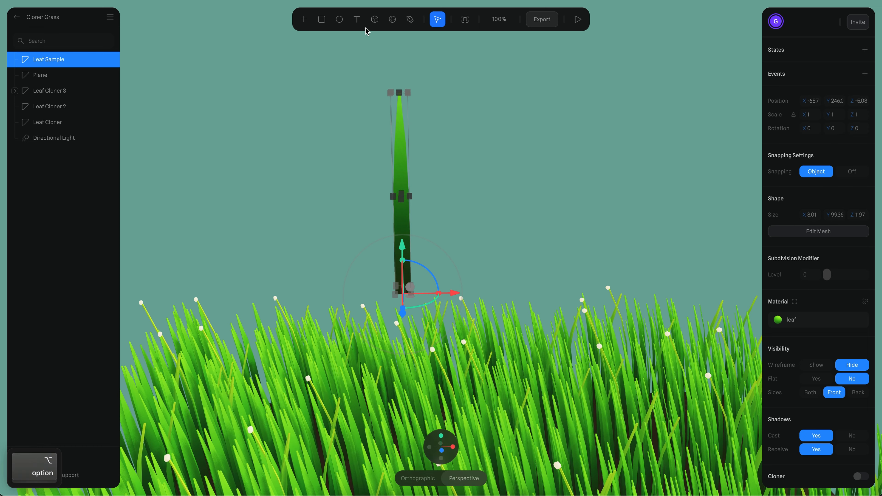
pyautogui.hotkey('alt', 'r')
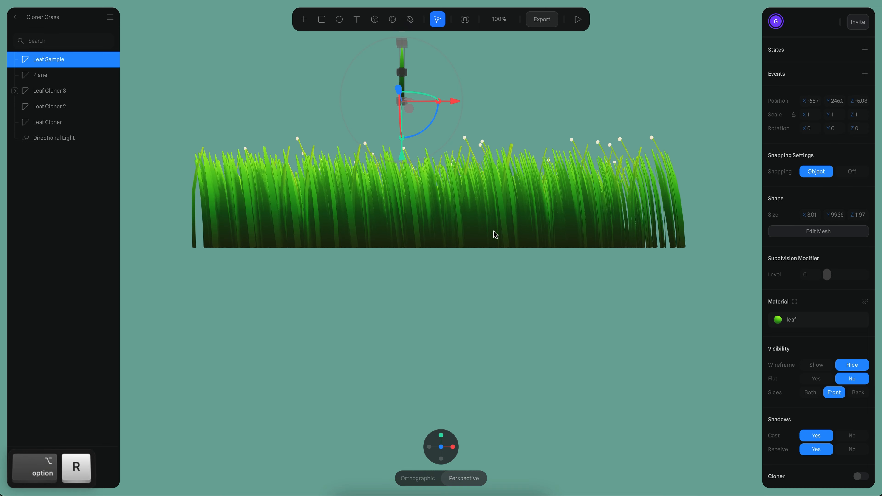
# Draw a 33 × 79 × 33 cube above the grass and flatten its depth to about 3.8.
pyautogui.click(374, 19)
pyautogui.moveTo(469, 91)
pyautogui.mouseDown()
pyautogui.moveTo(510, 159)
pyautogui.moveTo(485, 138)
pyautogui.mouseUp()
pyautogui.keyDown('alt'); pyautogui.moveTo(551, 134); pyautogui.dragTo(528, 158); pyautogui.keyUp('alt')
pyautogui.scroll(5, 574, 200)
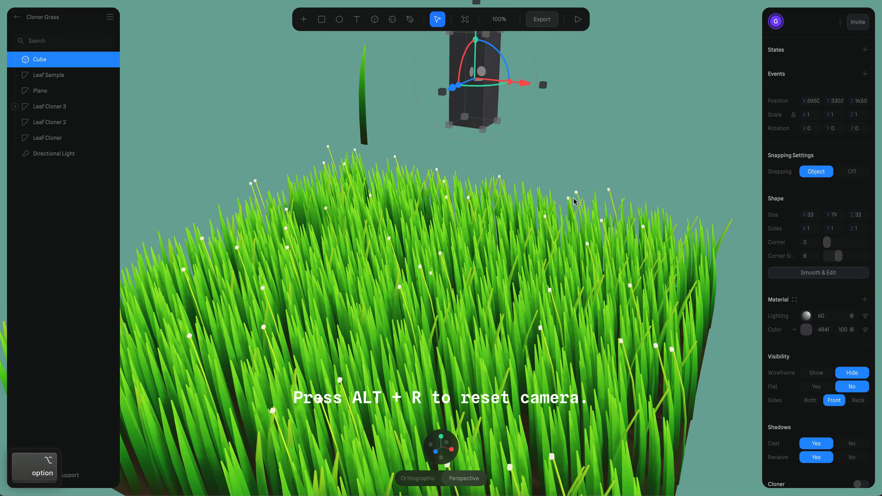
pyautogui.keyDown('alt'); pyautogui.moveTo(574, 201); pyautogui.dragTo(502, 258, button='right'); pyautogui.keyUp('alt')
pyautogui.scroll(5, 502, 258)
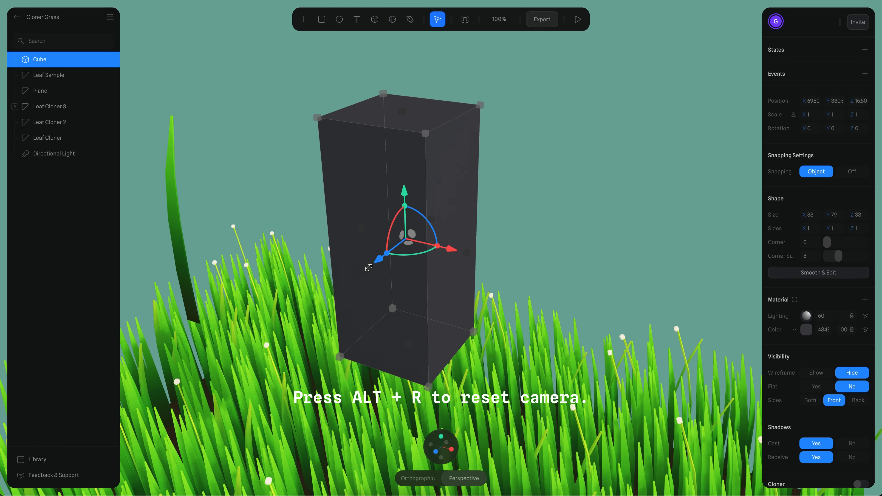
pyautogui.moveTo(368, 268); pyautogui.dragTo(403, 354)
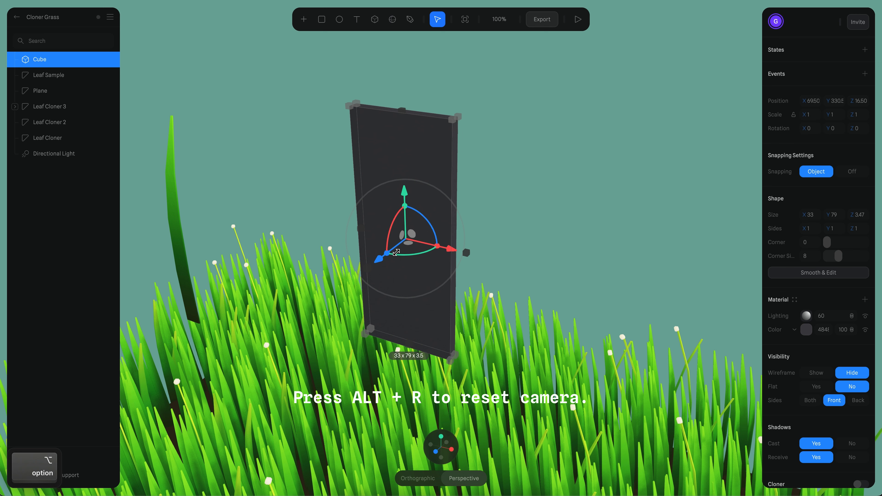
# Convert the flattened cube to an editable mesh with subdivision level 0 and narrow its top vertices to roughly half the width.
pyautogui.click(811, 274)
pyautogui.moveTo(833, 258); pyautogui.dragTo(814, 259)
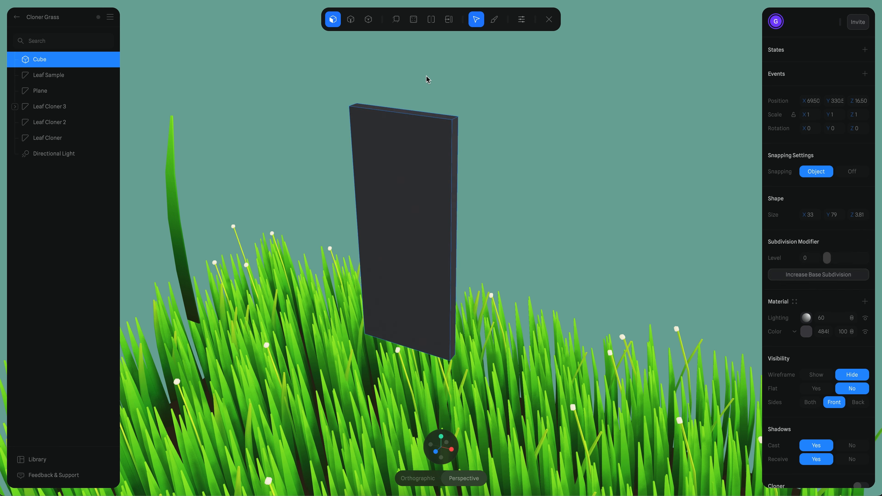
pyautogui.click(368, 19)
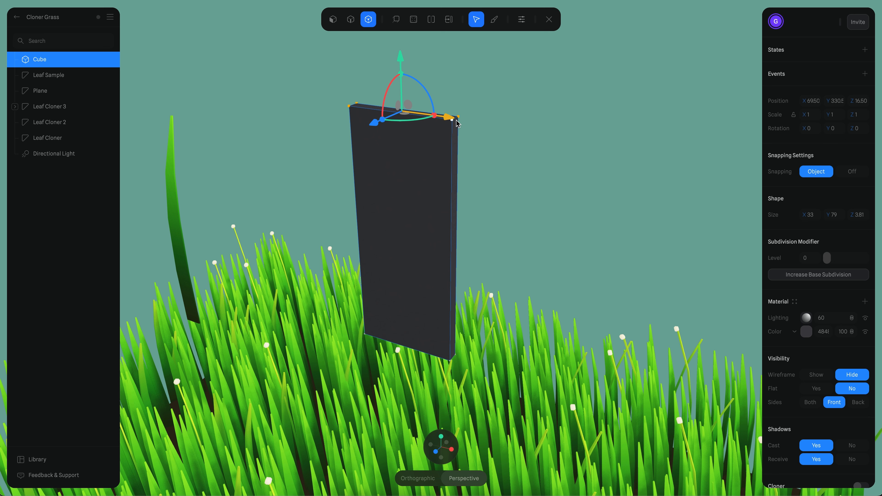
pyautogui.keyDown('alt'); pyautogui.moveTo(438, 121); pyautogui.dragTo(394, 115); pyautogui.keyUp('alt')
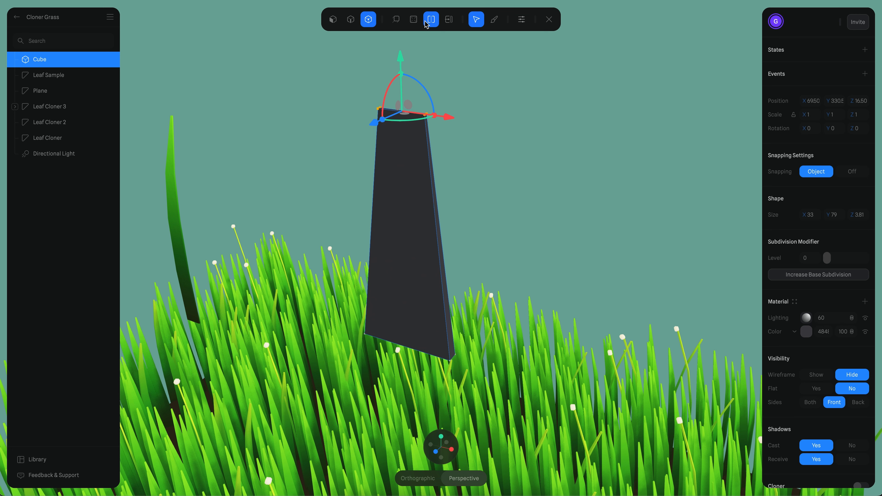
# Cut two edge loops across the flattened cube and scale all its vertices to a width of about 10.
pyautogui.click(431, 19)
pyautogui.click(429, 179)
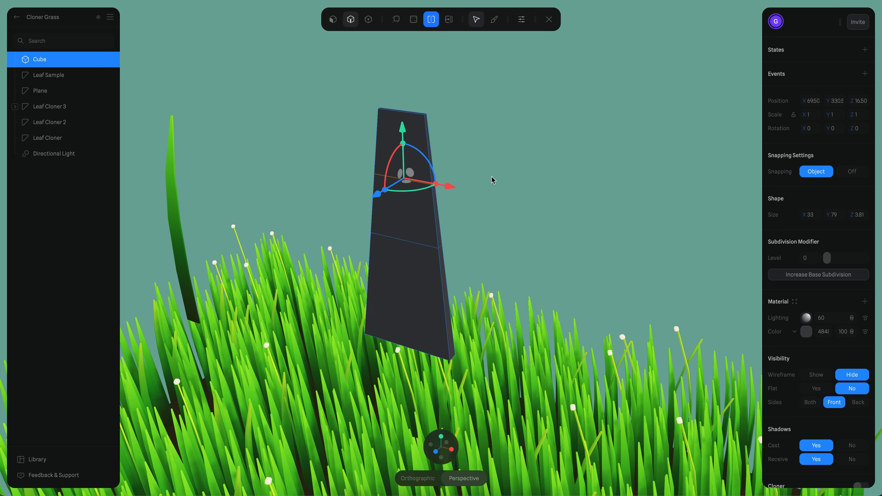
pyautogui.click(367, 20)
pyautogui.moveTo(295, 70); pyautogui.dragTo(565, 336)
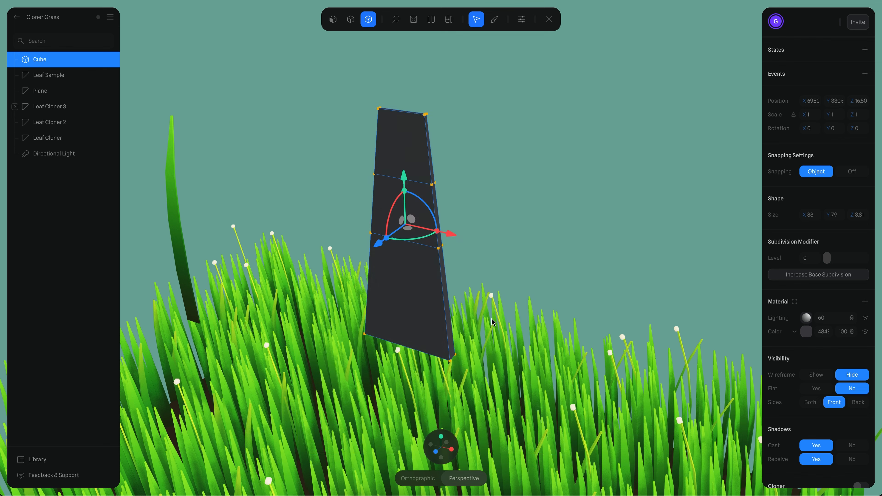
pyautogui.moveTo(443, 235); pyautogui.dragTo(418, 233)
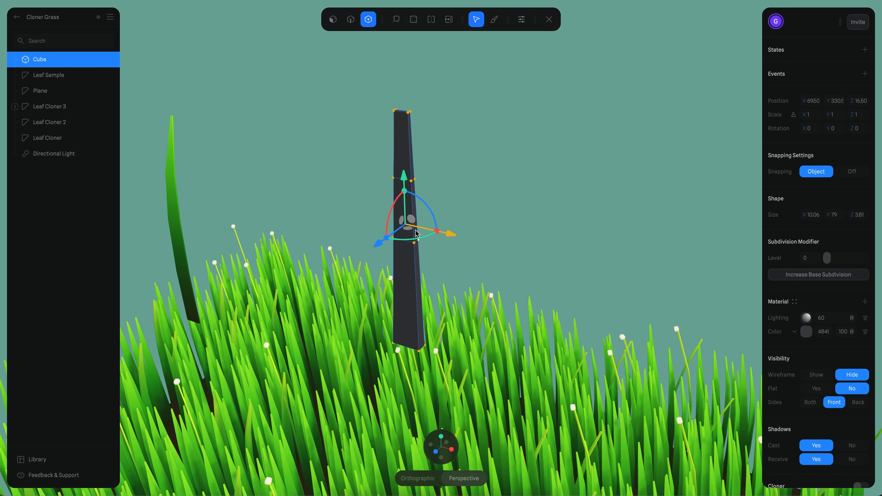
# Bend the dark blade by shifting its upper vertex rows to an overall depth of about 11.3, and leave mesh editing.
pyautogui.moveTo(355, 87); pyautogui.dragTo(400, 169)
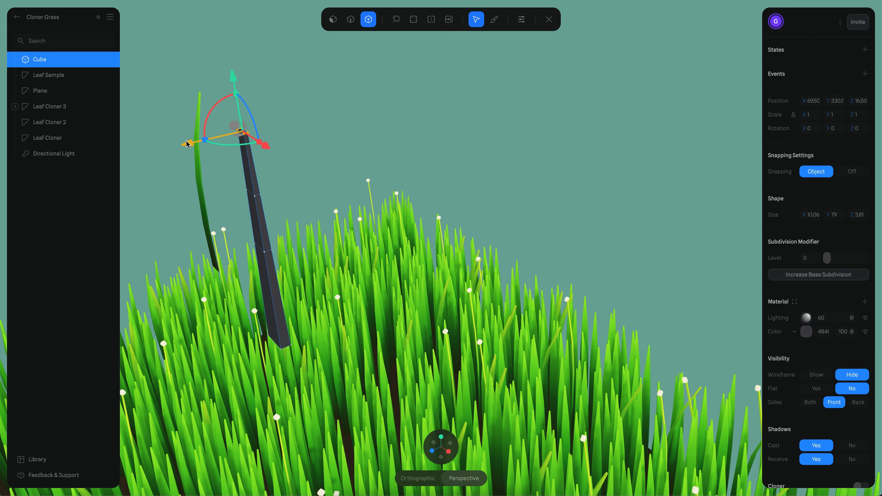
pyautogui.moveTo(186, 141); pyautogui.dragTo(222, 138)
pyautogui.moveTo(197, 183); pyautogui.dragTo(305, 221)
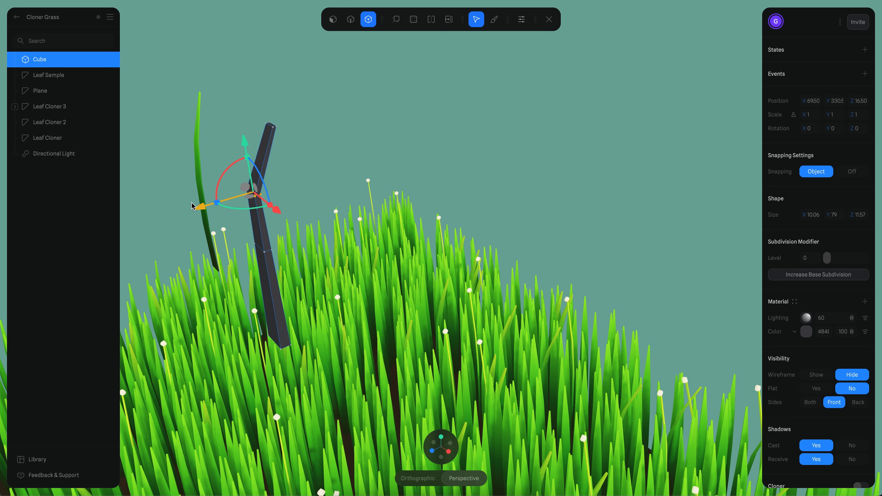
pyautogui.moveTo(195, 204); pyautogui.dragTo(210, 204)
pyautogui.moveTo(223, 112); pyautogui.dragTo(319, 144)
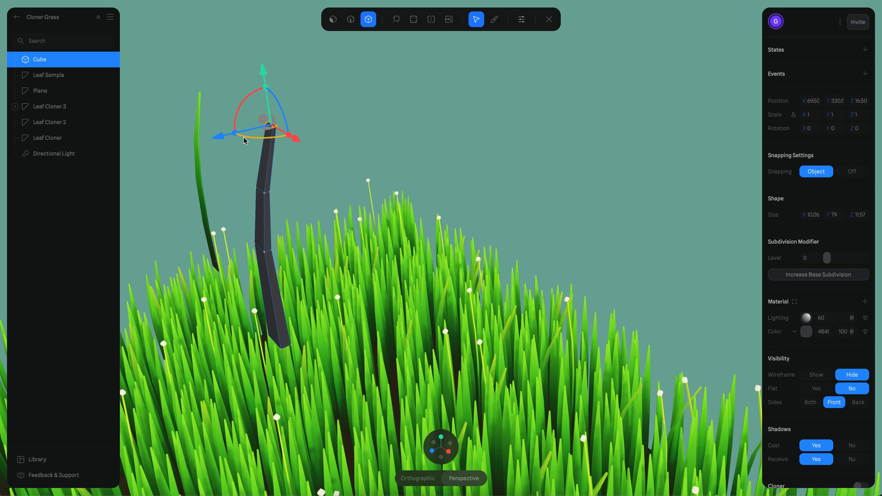
pyautogui.doubleClick(382, 121)
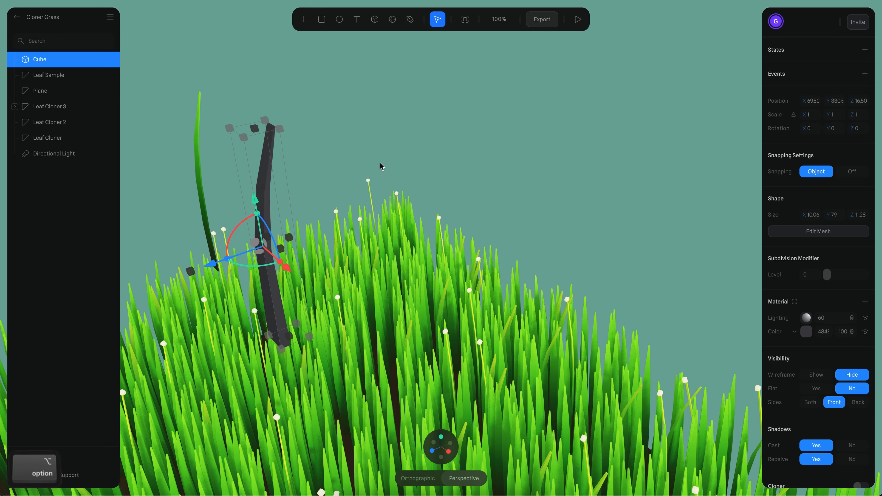
# Reopen the blade's mesh, narrow its top vertices into a thinner tip, and finish editing.
pyautogui.keyDown('alt'); pyautogui.moveTo(381, 166); pyautogui.dragTo(335, 139); pyautogui.keyUp('alt')
pyautogui.doubleClick(292, 158)
pyautogui.keyDown('alt'); pyautogui.moveTo(291, 160); pyautogui.dragTo(370, 122); pyautogui.keyUp('alt')
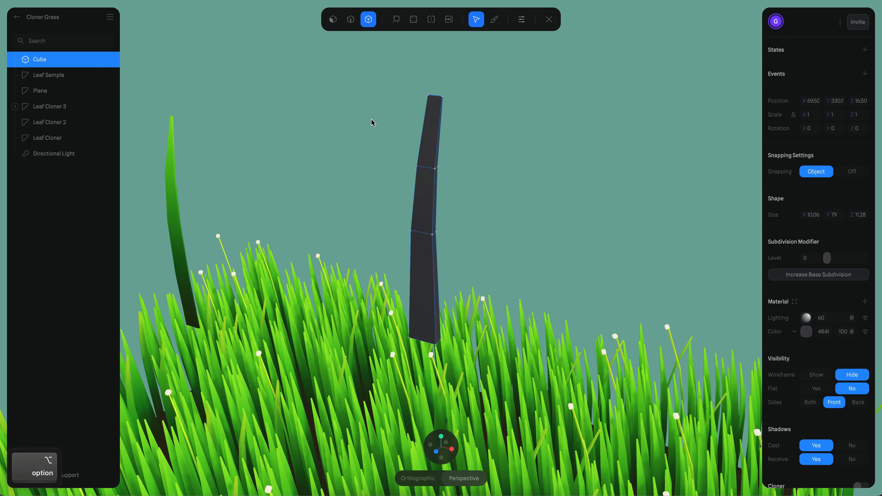
pyautogui.moveTo(344, 73); pyautogui.dragTo(466, 103)
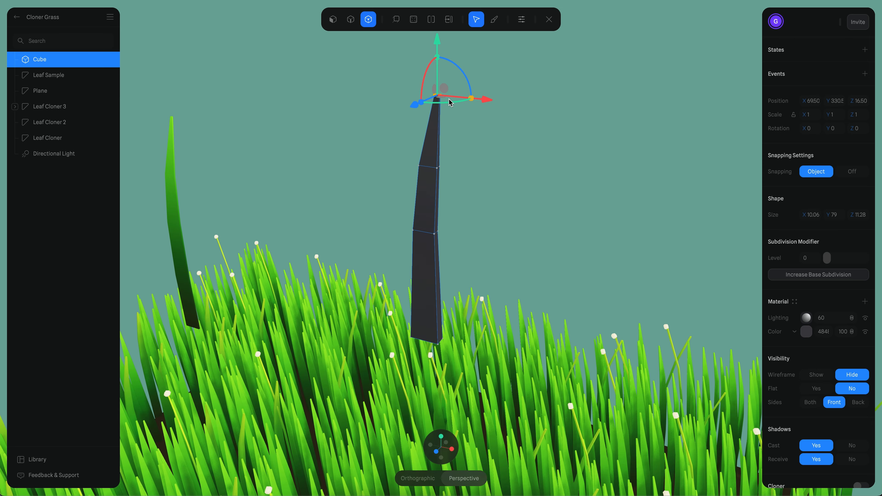
pyautogui.press('Escape')
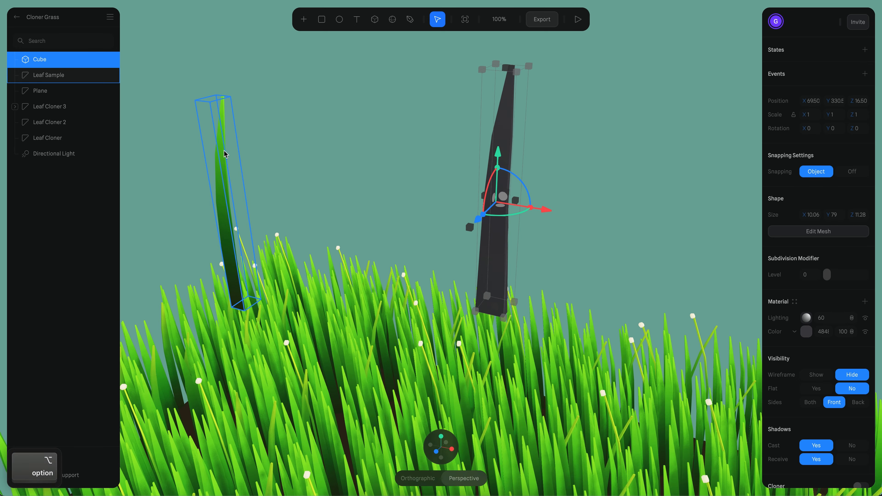
# Examine the depth gradient of the leaf material applied to Leaf Sample.
pyautogui.click(222, 153)
pyautogui.click(816, 322)
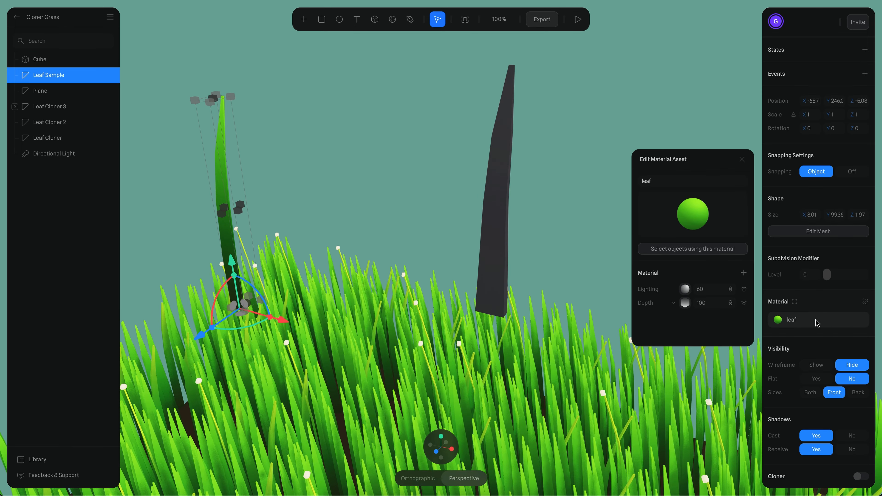
pyautogui.click(686, 303)
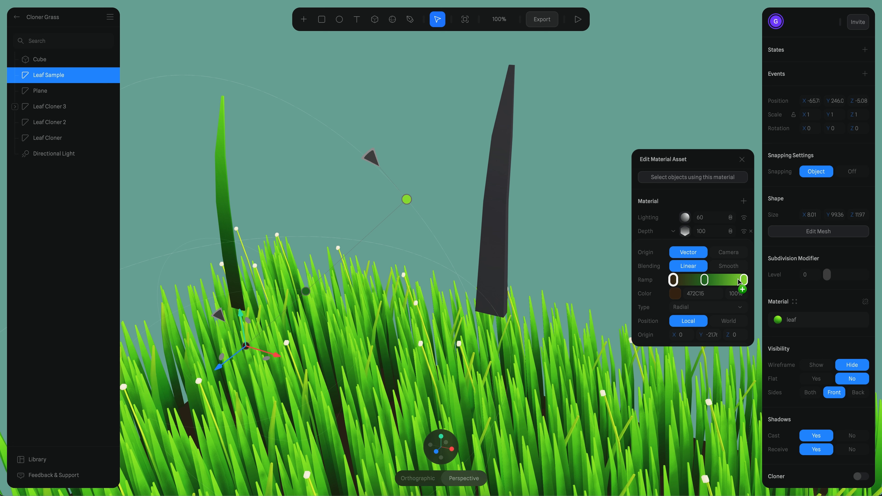
pyautogui.click(690, 233)
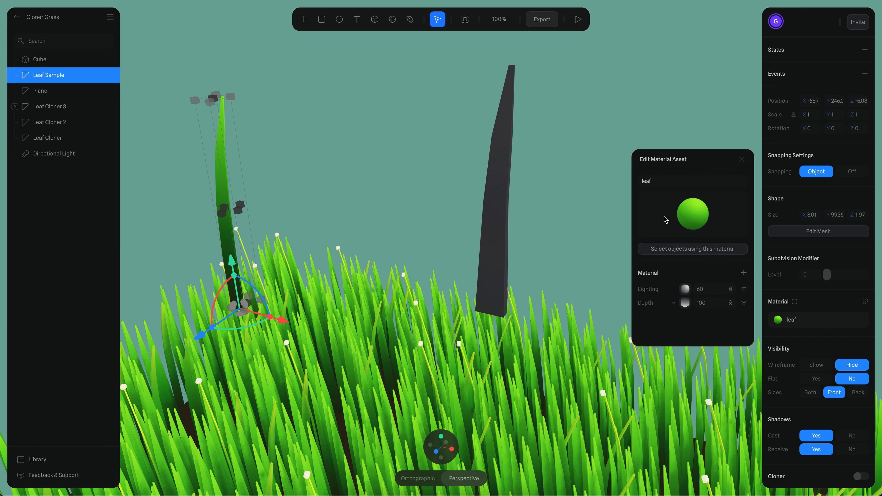
# Delete the dark cube blade and hide Leaf Sample.
pyautogui.click(502, 141)
pyautogui.press('BackSpace')
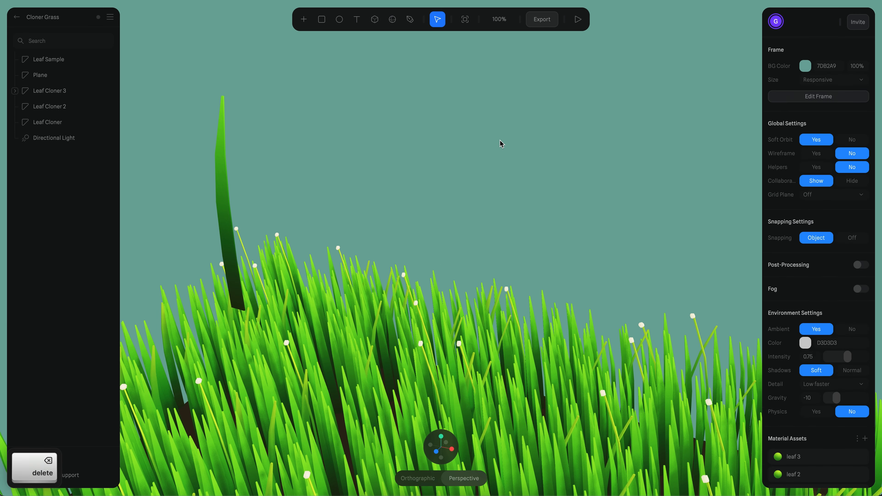
pyautogui.click(107, 61)
pyautogui.click(110, 61)
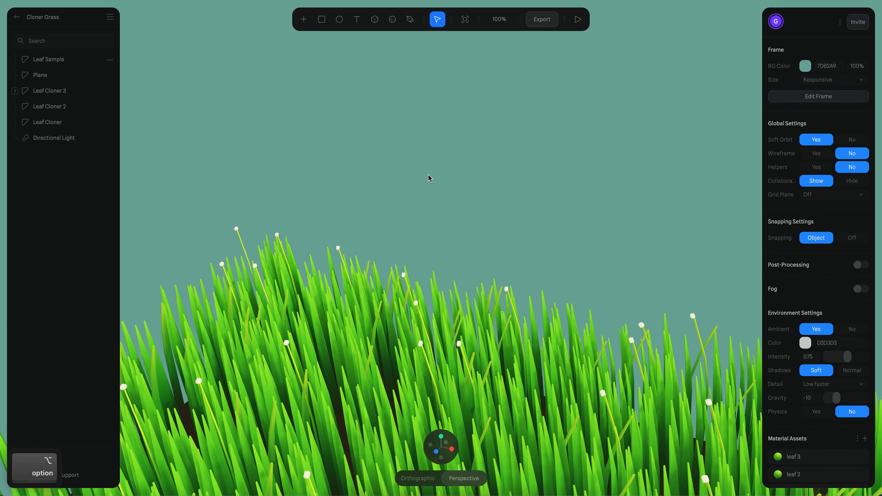
# Frame the whole grass field and preview it in play mode from several angles.
pyautogui.keyDown('alt'); pyautogui.scroll(-5, 430, 178); pyautogui.keyUp('alt')
pyautogui.keyDown('alt'); pyautogui.moveTo(475, 270); pyautogui.dragTo(494, 110, button='right'); pyautogui.keyUp('alt')
pyautogui.keyDown('alt'); pyautogui.scroll(-3, 498, 105); pyautogui.keyUp('alt')
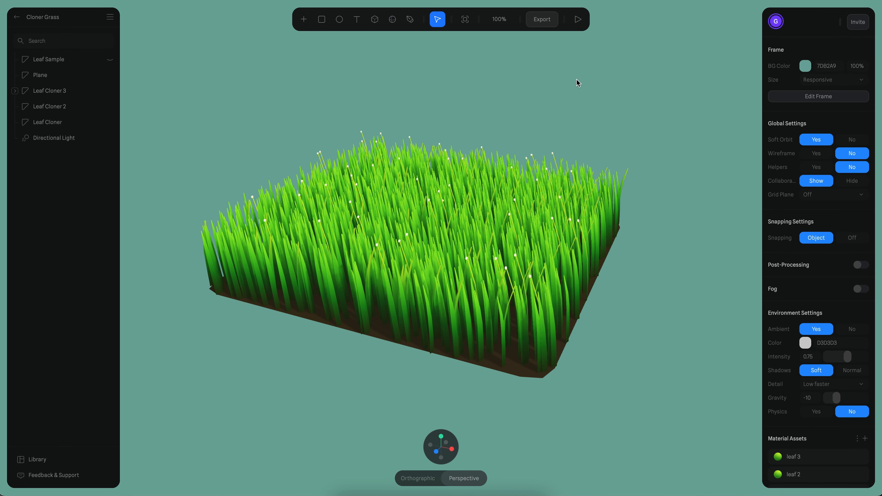
pyautogui.click(577, 19)
pyautogui.moveTo(565, 190); pyautogui.dragTo(532, 111)
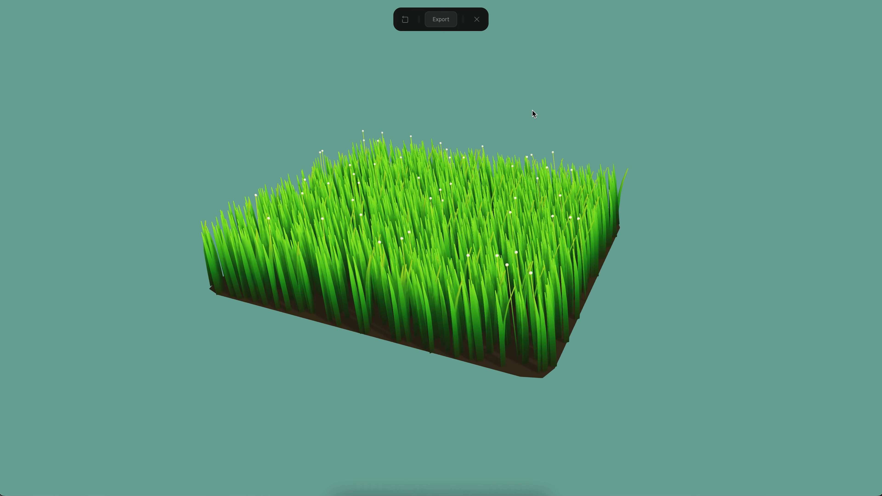
pyautogui.moveTo(525, 112); pyautogui.dragTo(567, 173)
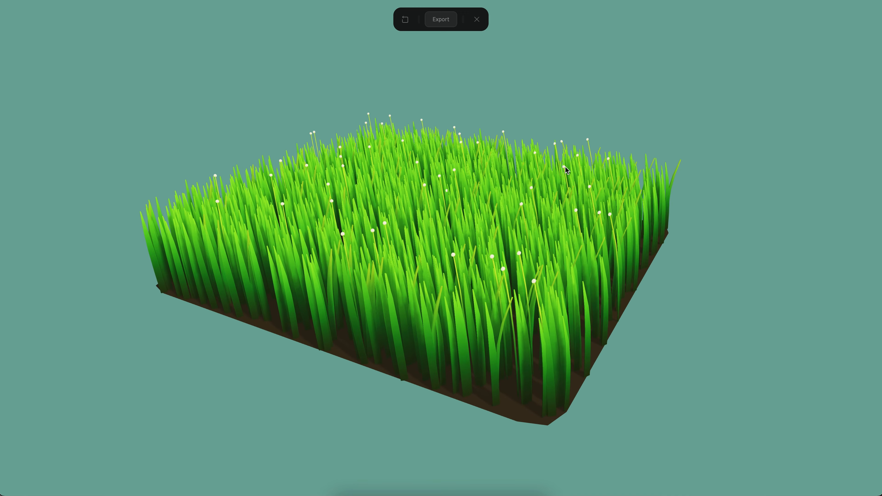
pyautogui.moveTo(565, 166); pyautogui.dragTo(511, 204)
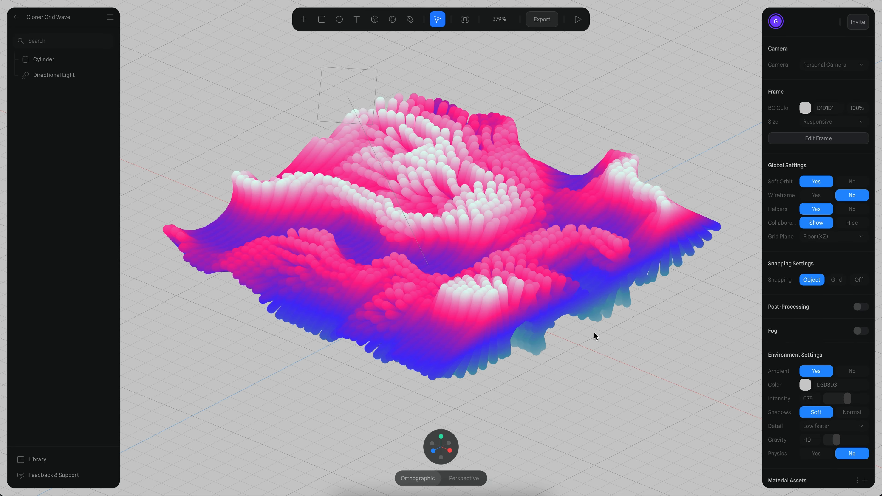
# Select the Cylinder in the Cloner Grid Wave scene and preview its animation in play mode.
pyautogui.keyDown('alt'); pyautogui.moveTo(594, 336); pyautogui.dragTo(605, 407); pyautogui.keyUp('alt')
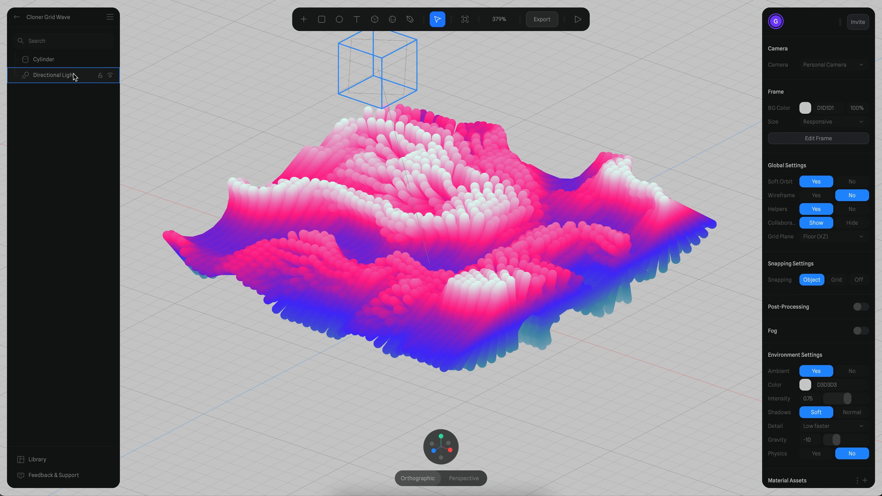
pyautogui.click(57, 62)
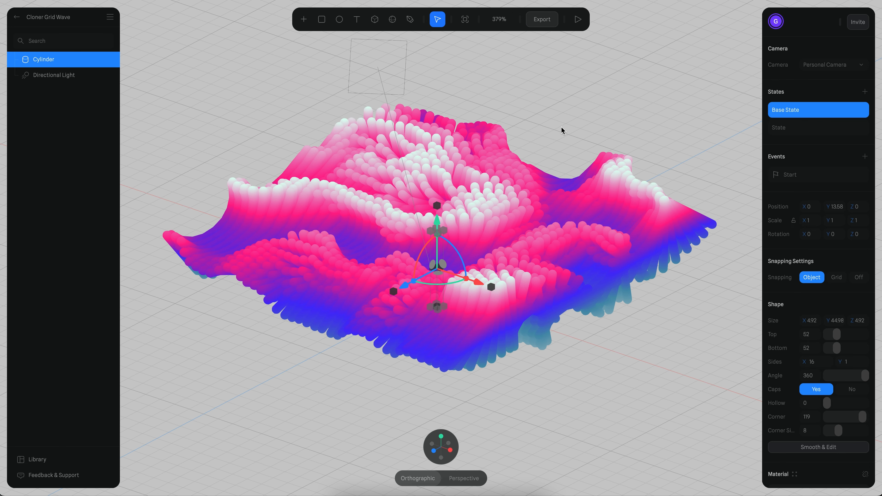
pyautogui.click(577, 24)
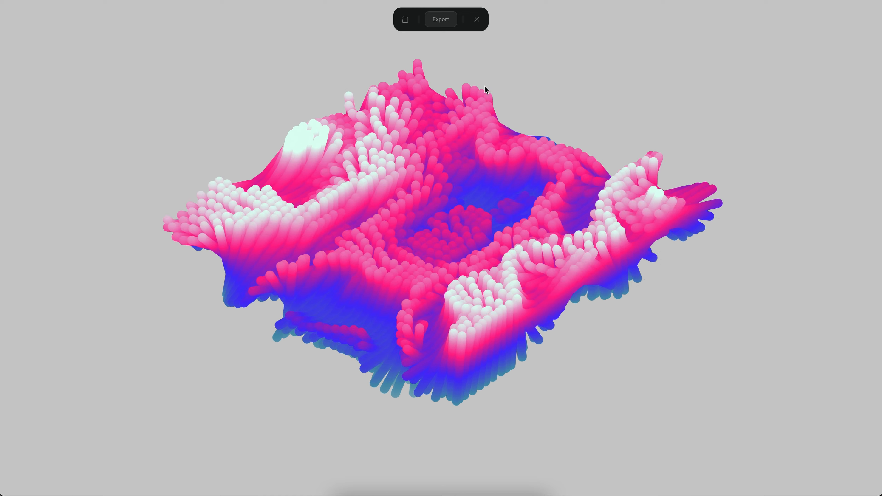
pyautogui.click(477, 19)
# Review the Cylinder's grid cloner and randomness settings in its base state.
pyautogui.scroll(-8, 788, 227)
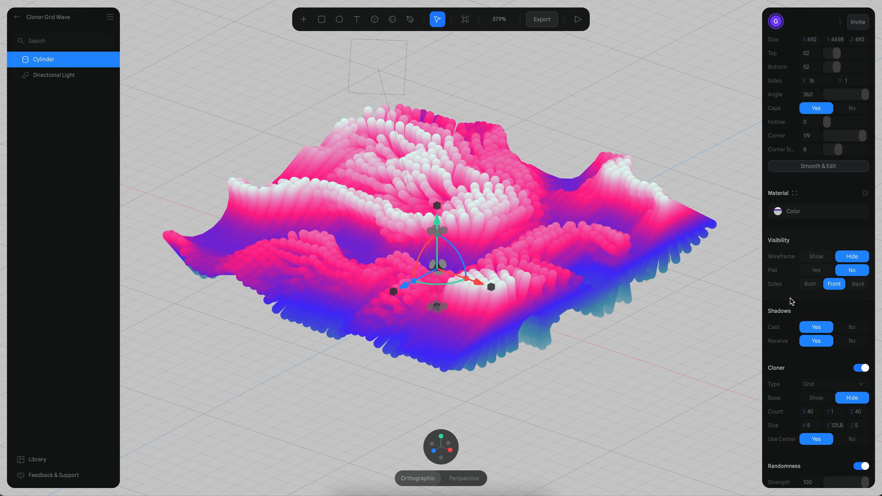
pyautogui.scroll(-3, 788, 294)
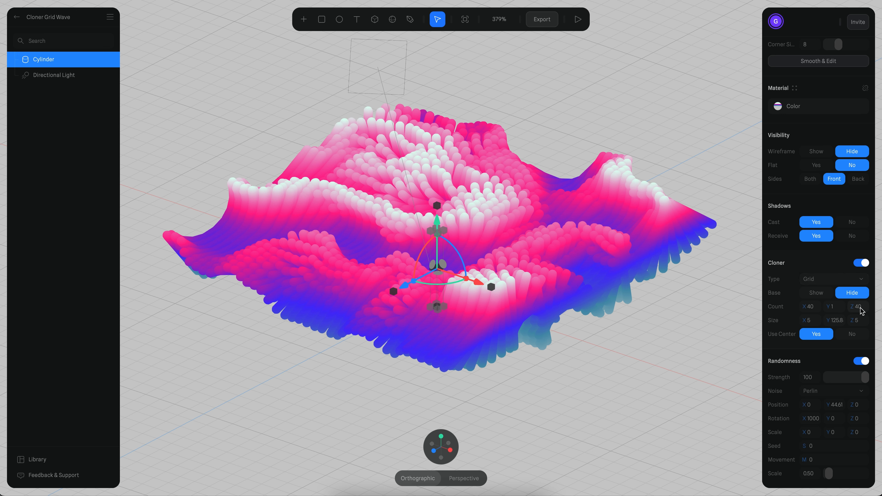
pyautogui.scroll(10, 789, 112)
pyautogui.scroll(-10, 799, 243)
pyautogui.scroll(10, 793, 225)
# Compare the cloner's randomness movement value between the Cylinder's State and Base State.
pyautogui.click(790, 128)
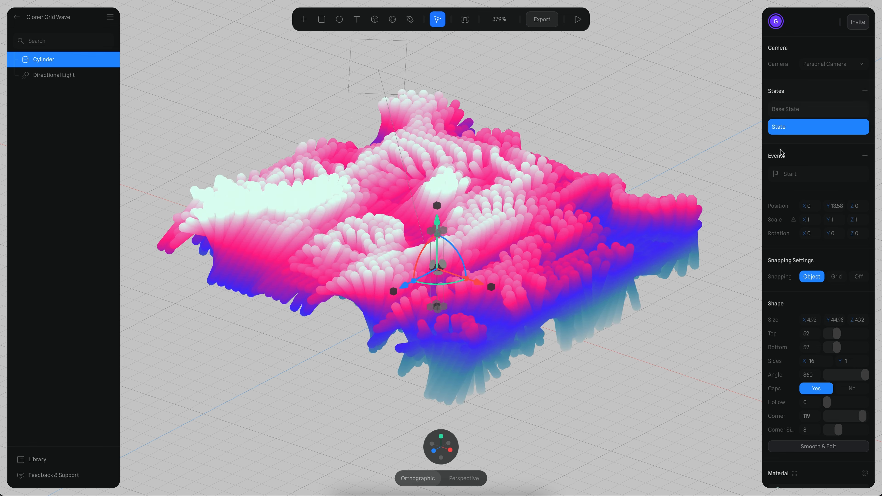
pyautogui.scroll(-6, 779, 166)
pyautogui.scroll(-4, 777, 183)
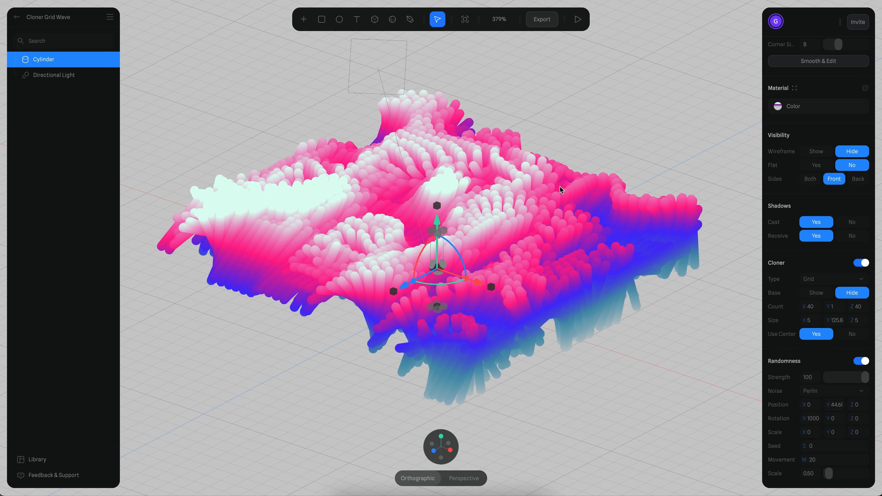
pyautogui.scroll(10, 783, 221)
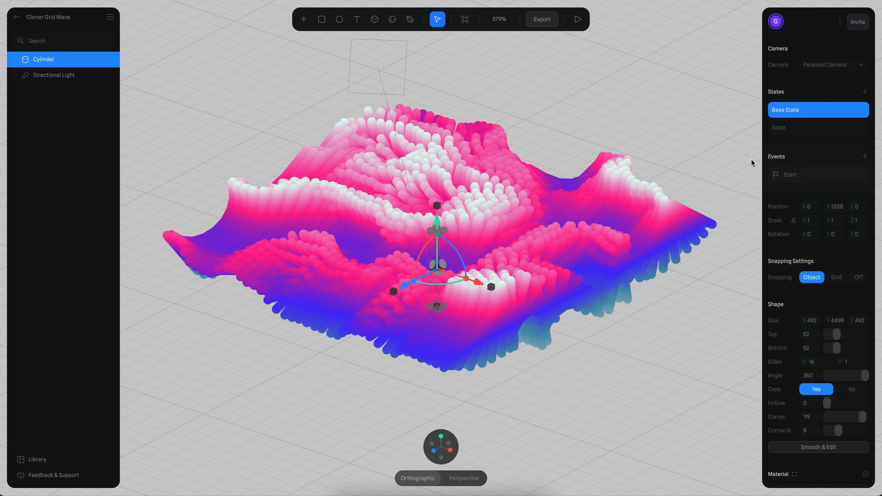
pyautogui.scroll(-10, 781, 277)
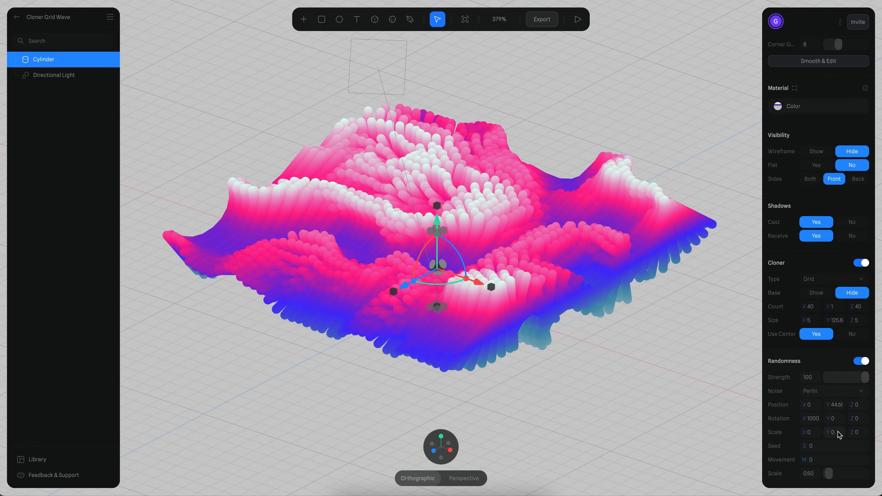
pyautogui.moveTo(820, 461); pyautogui.dragTo(872, 459)
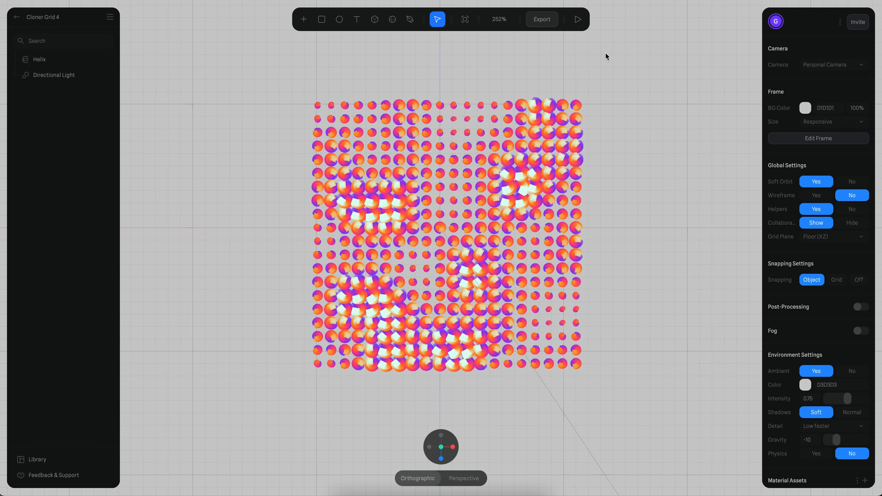
# Preview the Cloner Grid 4 helix scene in play mode and return to the editor.
pyautogui.click(577, 19)
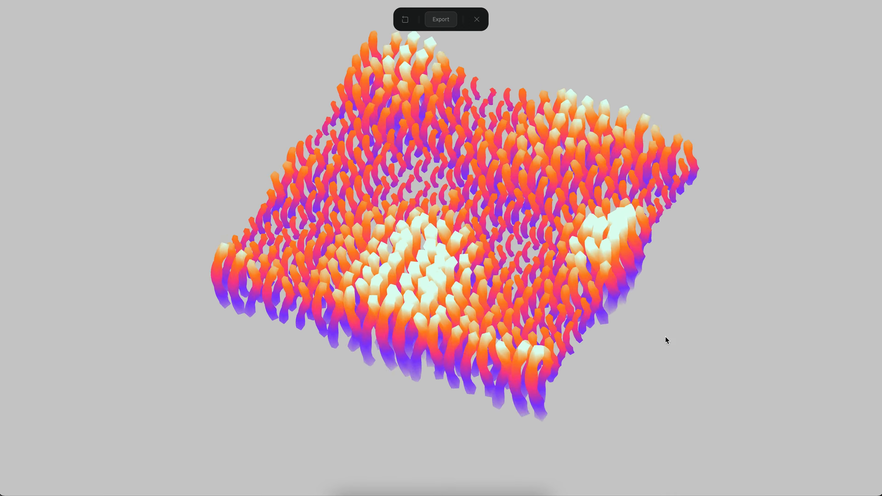
pyautogui.press('Escape')
pyautogui.press('alt')
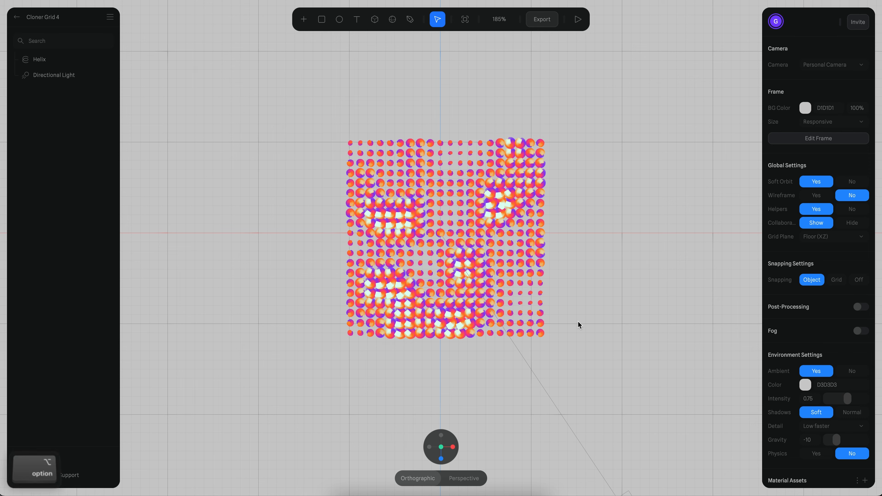
pyautogui.keyDown('alt'); pyautogui.scroll(3, 577, 325); pyautogui.keyUp('alt')
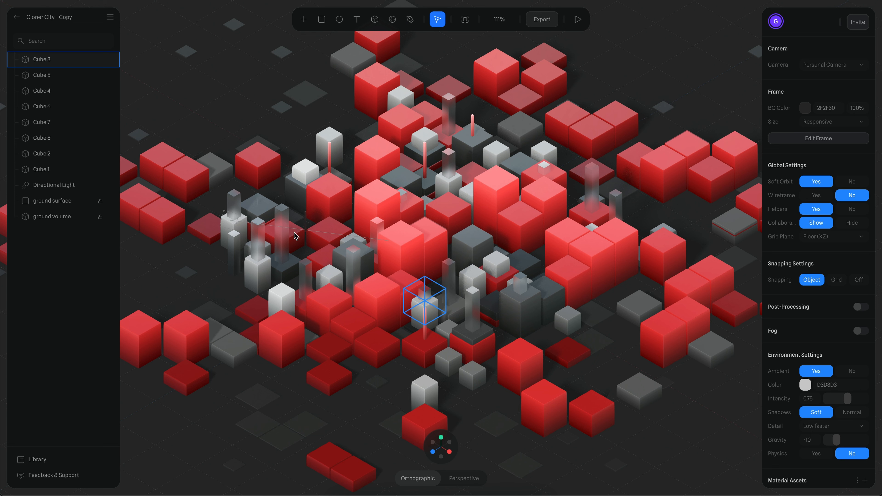
# Locate the source cubes Cube 5, Cube 3 and Cube 1 in the Cloner City scene.
pyautogui.click(79, 80)
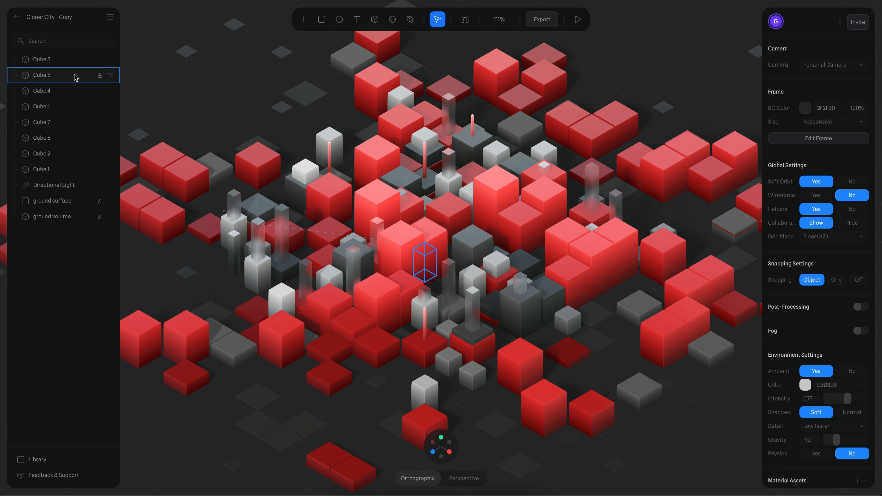
pyautogui.click(53, 61)
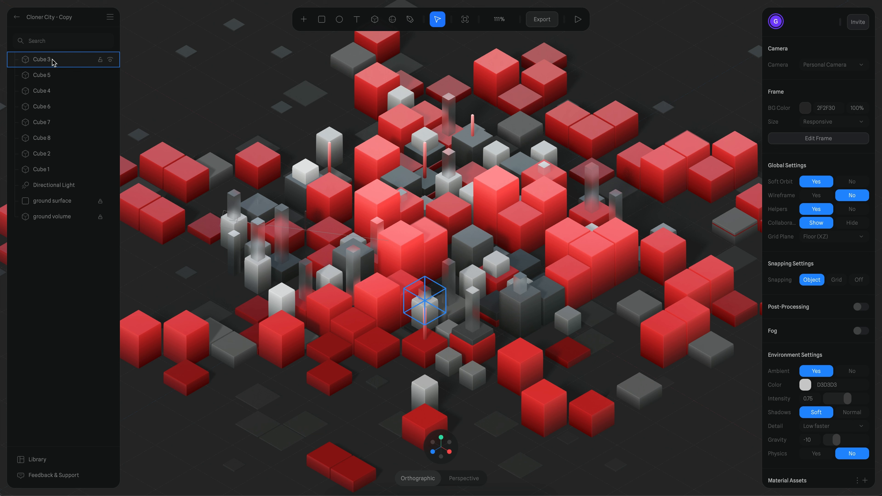
pyautogui.click(54, 75)
pyautogui.click(58, 166)
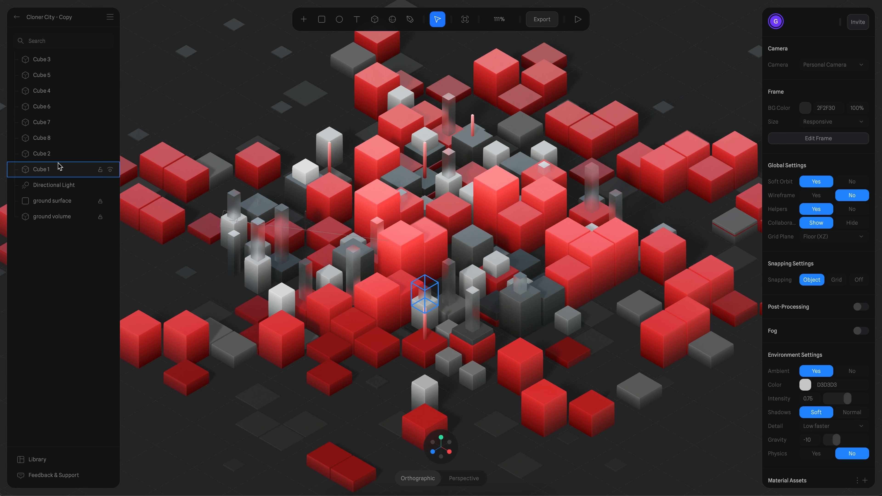
# Review Cube 1's grid cloner and randomness settings, then clear the selection.
pyautogui.click(58, 166)
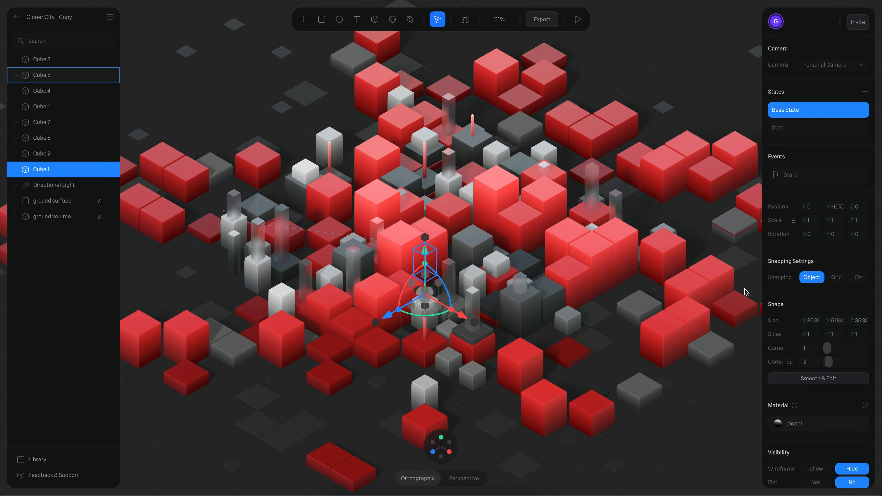
pyautogui.scroll(-5, 791, 325)
pyautogui.scroll(-2, 789, 326)
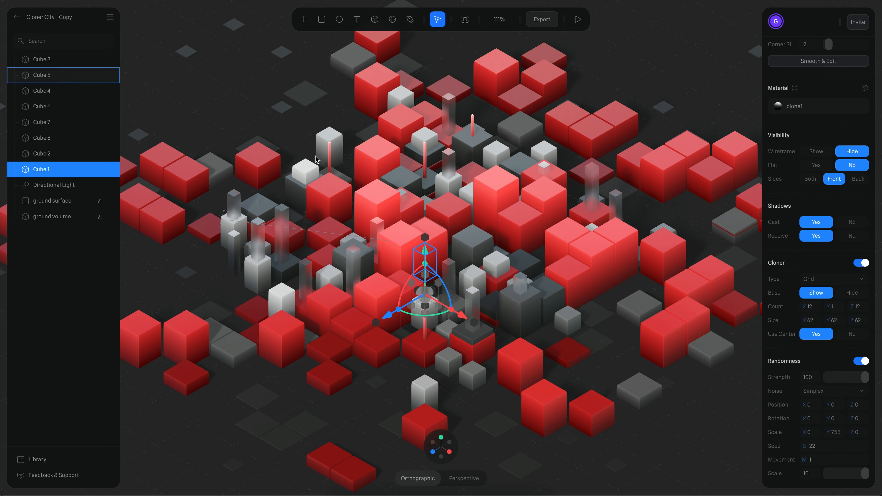
pyautogui.click(86, 296)
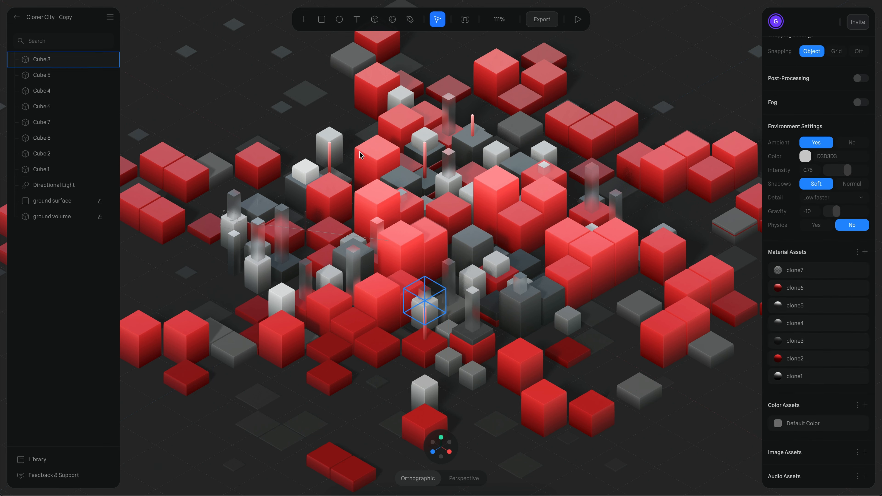
# Compare the shape and grid cloner settings of Cubes 1, 2, 8, 7, 6 and 5.
pyautogui.click(65, 168)
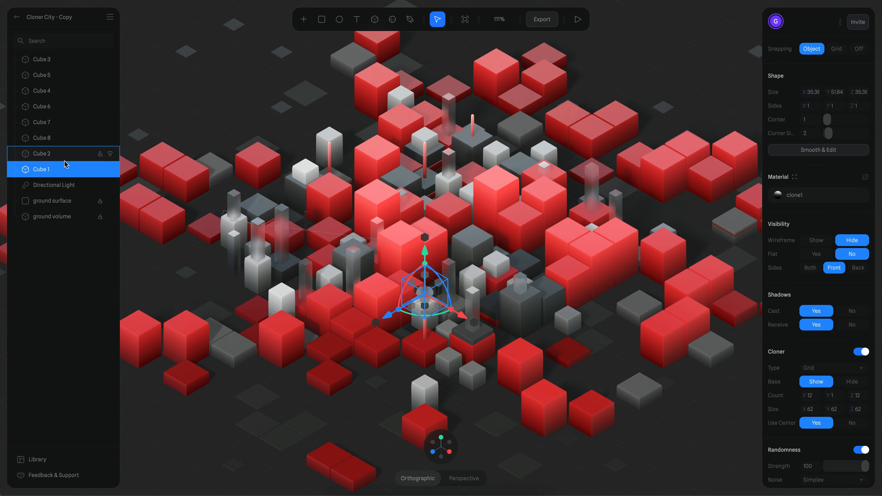
pyautogui.click(60, 153)
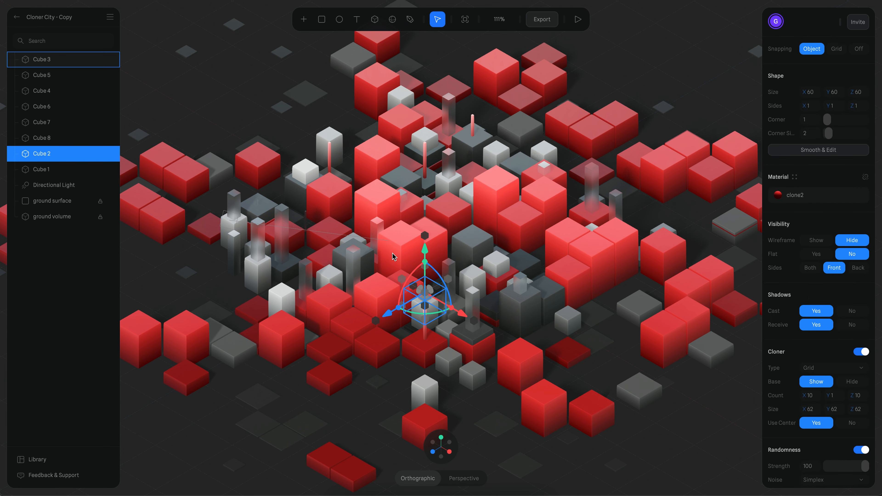
pyautogui.click(82, 139)
pyautogui.keyDown('alt'); pyautogui.scroll(10, 447, 282); pyautogui.keyUp('alt')
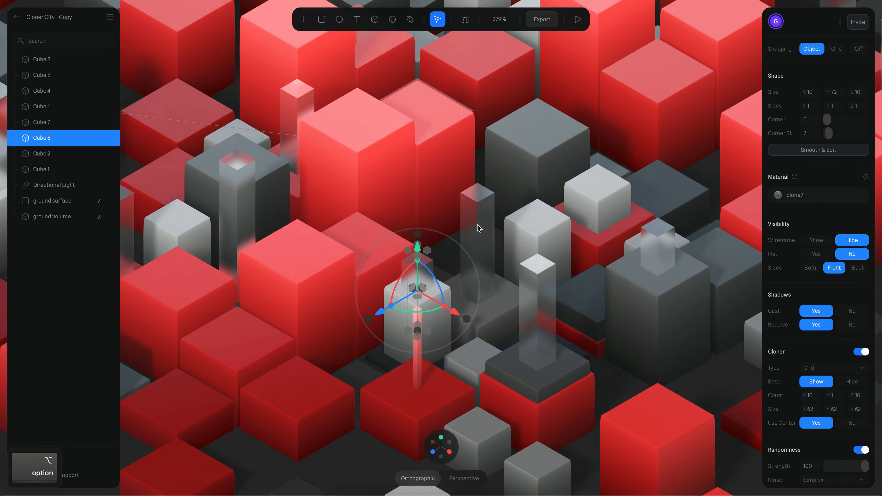
pyautogui.scroll(-5, 478, 228)
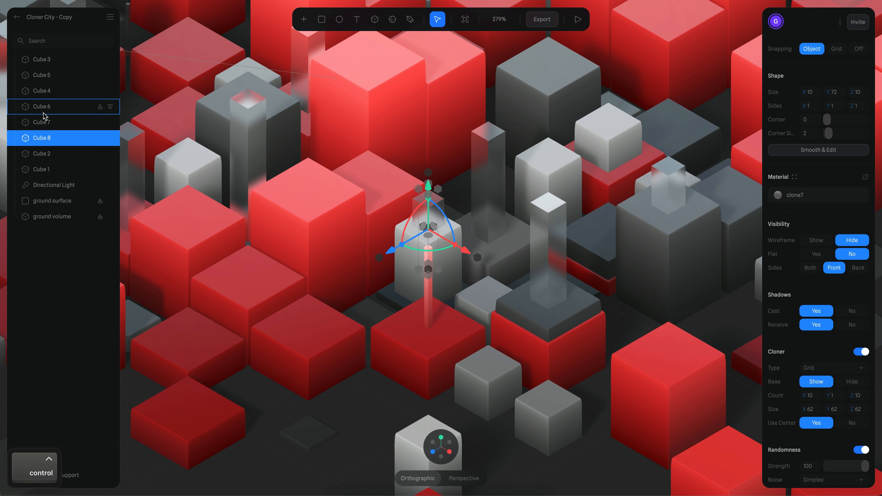
pyautogui.click(44, 121)
pyautogui.click(44, 107)
pyautogui.click(45, 81)
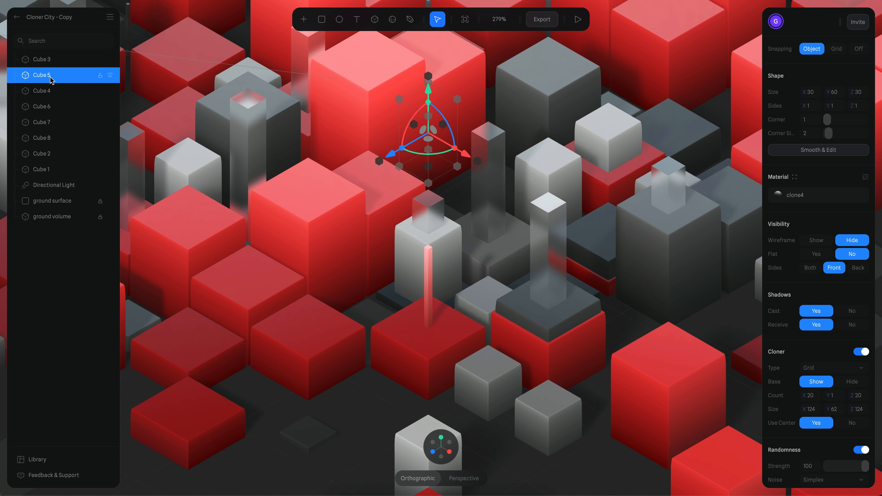
pyautogui.click(47, 173)
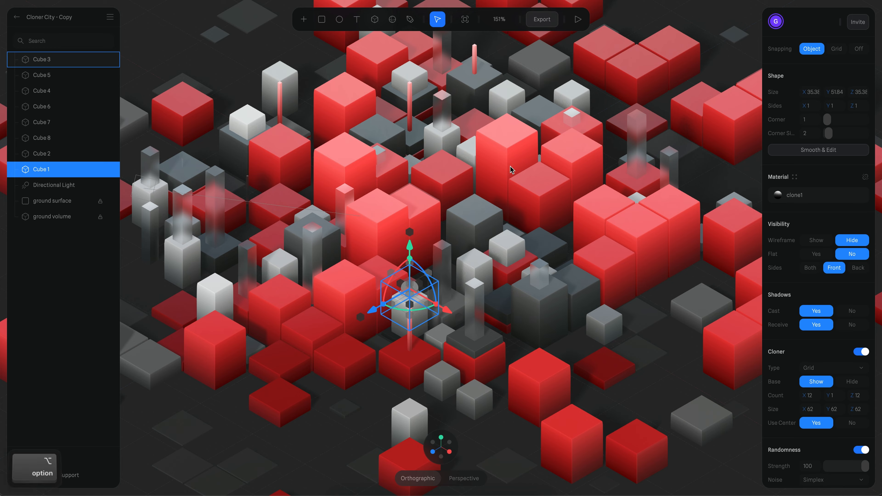
pyautogui.keyDown('alt'); pyautogui.scroll(-5, 512, 168); pyautogui.keyUp('alt')
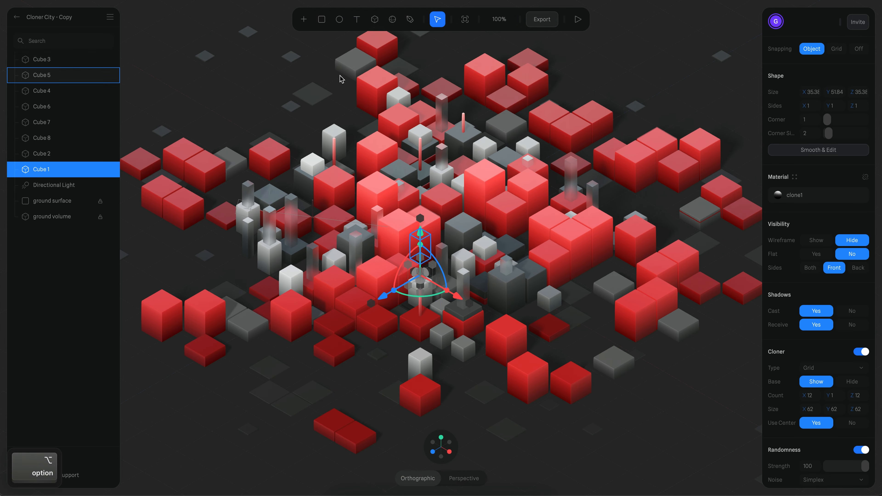
# Preview the animated Cloner City scene in play mode, viewing it closer and farther, and return to the editor.
pyautogui.click(577, 20)
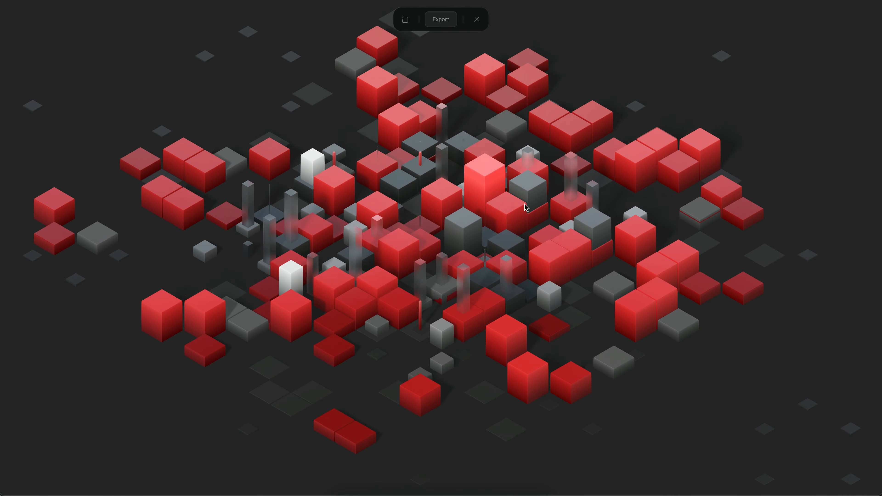
pyautogui.scroll(2, 524, 204)
pyautogui.hotkey('ctrl', 's')
pyautogui.moveTo(237, 132)
pyautogui.mouseDown()
pyautogui.moveTo(529, 351)
pyautogui.moveTo(358, 139)
pyautogui.mouseUp()
pyautogui.keyDown('alt'); pyautogui.scroll(-3, 610, 180); pyautogui.keyUp('alt')
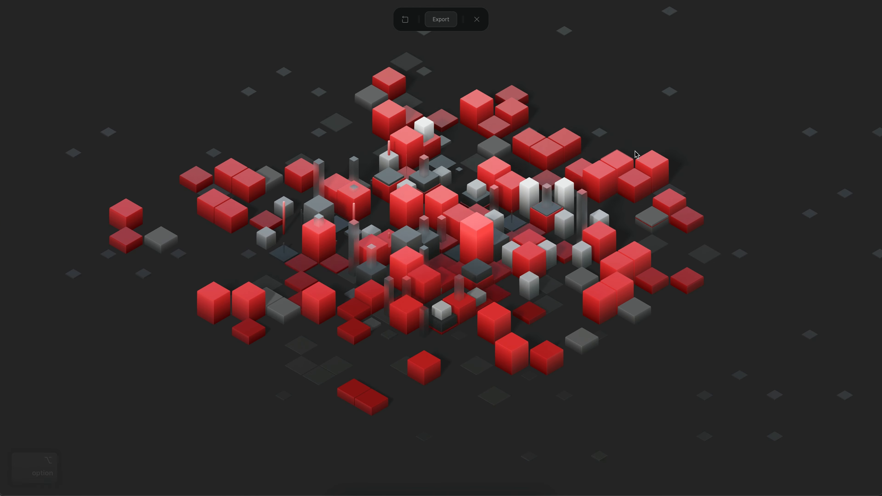
pyautogui.scroll(3, 636, 154)
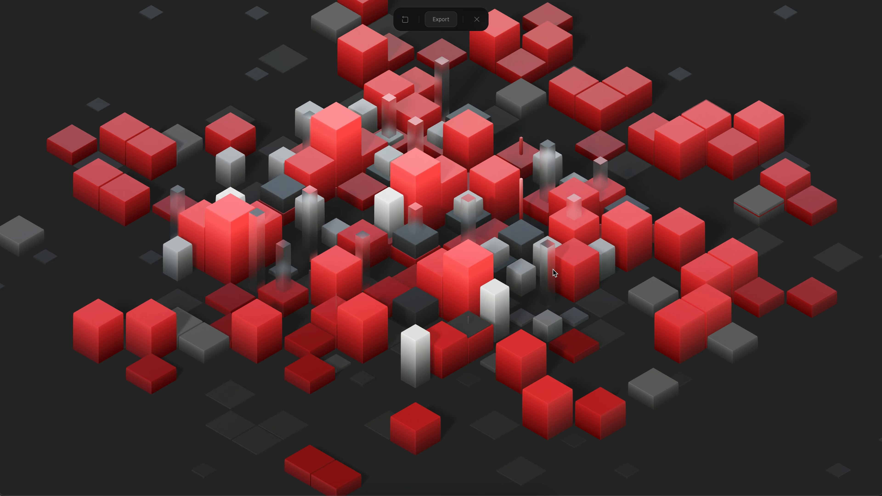
pyautogui.keyDown('alt'); pyautogui.scroll(-3, 547, 317); pyautogui.keyUp('alt')
pyautogui.scroll(4, 494, 246)
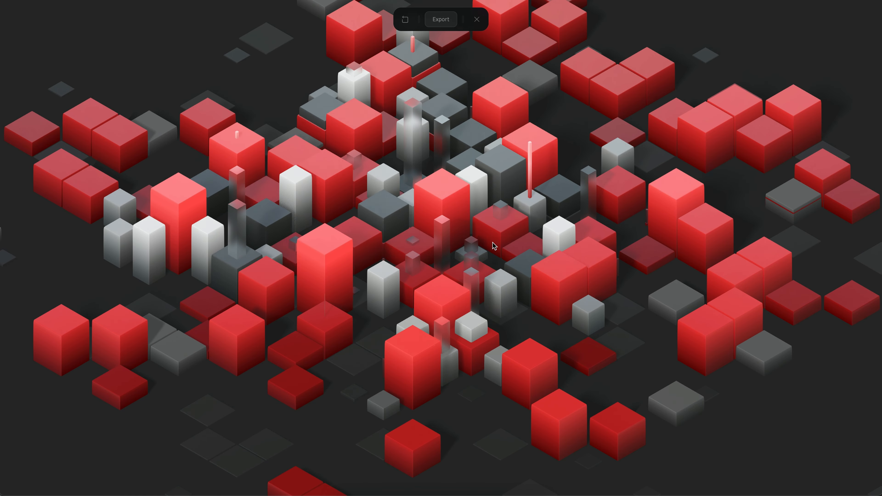
pyautogui.press('Escape')
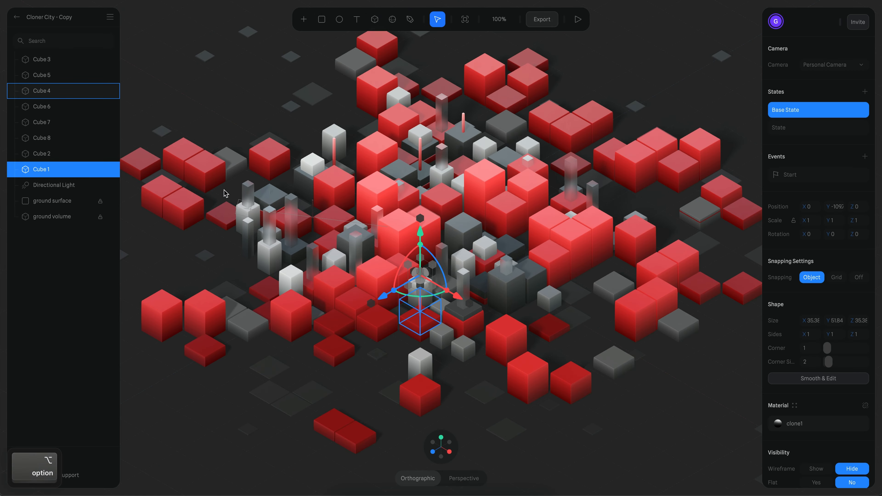
# Open the clone7 material asset for editing with nothing selected and review its layer stack, including the Glass layer.
pyautogui.click(55, 278)
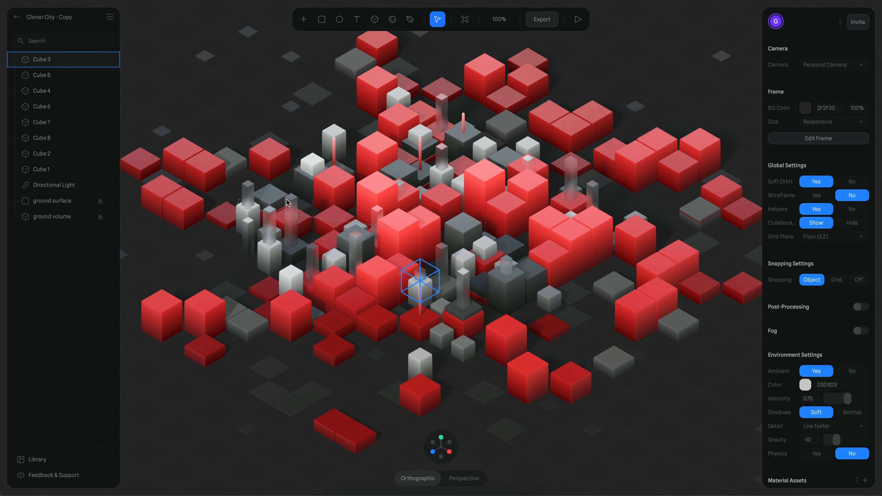
pyautogui.keyDown('alt'); pyautogui.scroll(3, 338, 213); pyautogui.keyUp('alt')
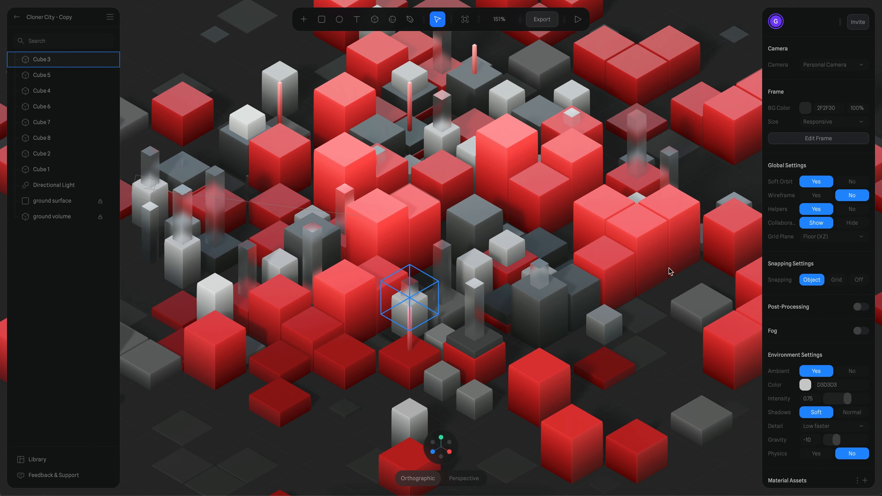
pyautogui.scroll(-5, 823, 320)
pyautogui.click(795, 336)
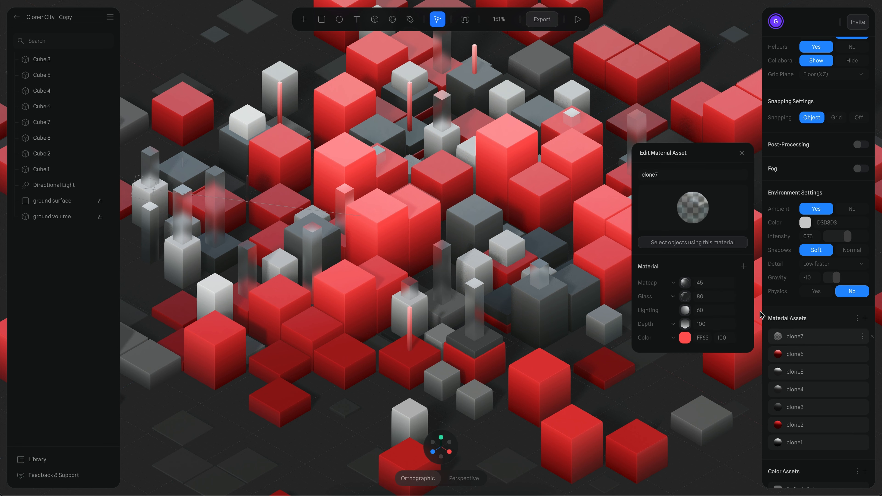
pyautogui.hotkey('ctrl', 's')
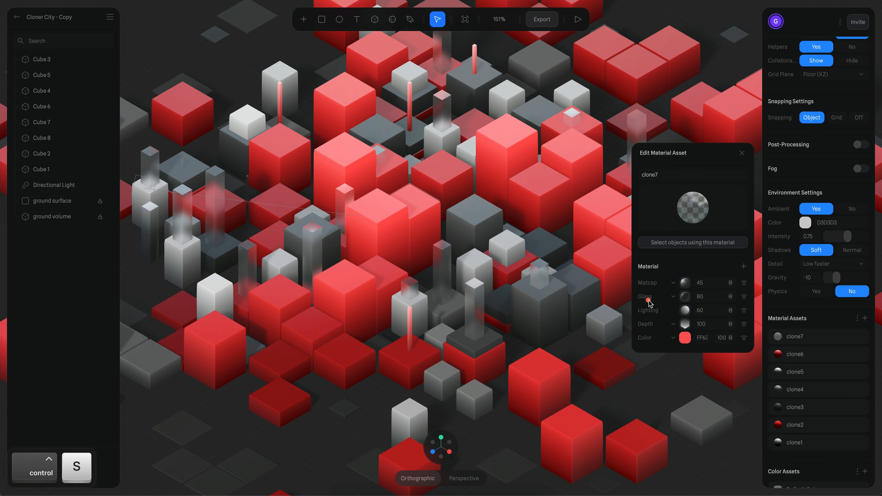
pyautogui.moveTo(637, 301); pyautogui.dragTo(702, 301)
pyautogui.hotkey('ctrl', 'x')
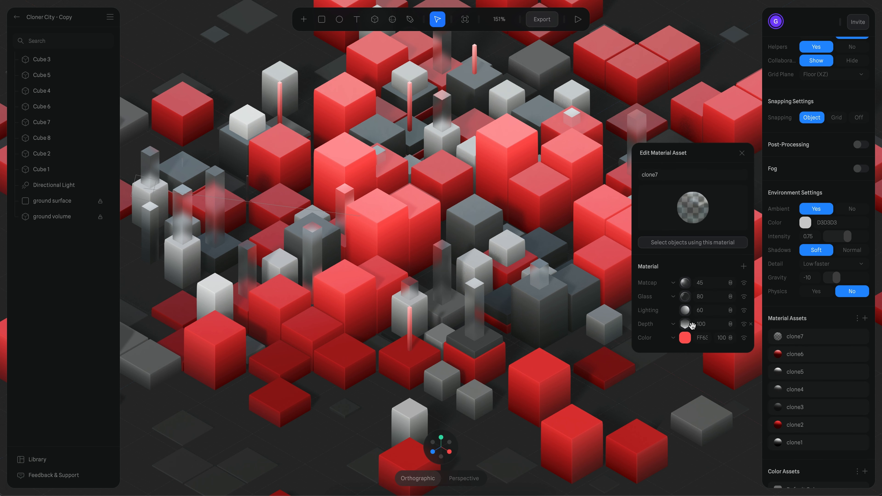
# Inspect the Depth and Matcap layers of the clone7 material, including the matcap image, and close the material editor.
pyautogui.click(686, 324)
pyautogui.click(685, 211)
pyautogui.click(745, 284)
pyautogui.click(745, 284)
pyautogui.click(684, 282)
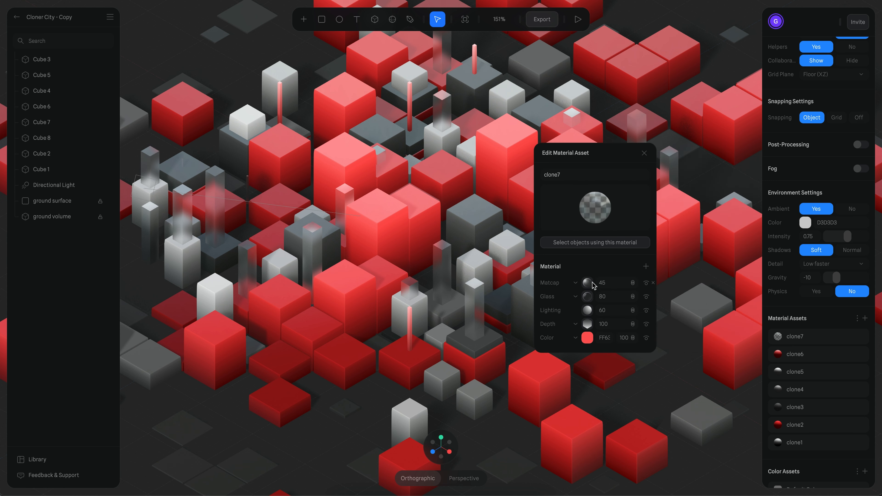
pyautogui.scroll(-2, 611, 285)
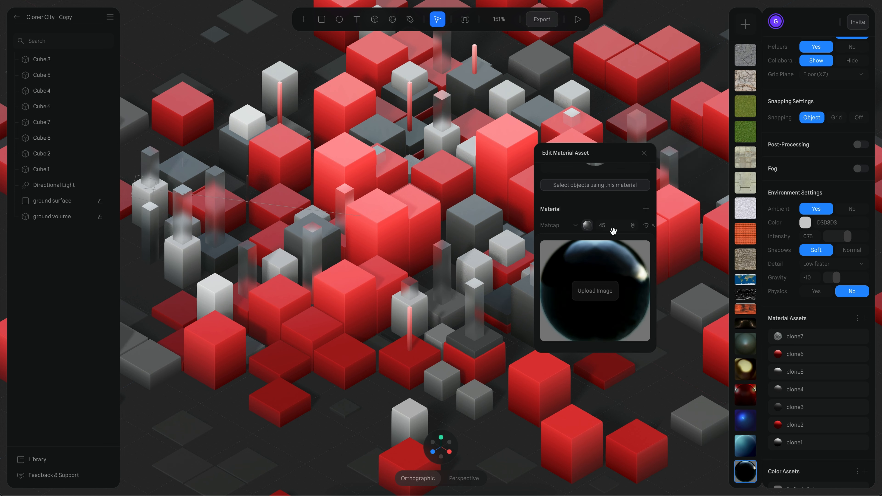
pyautogui.click(61, 300)
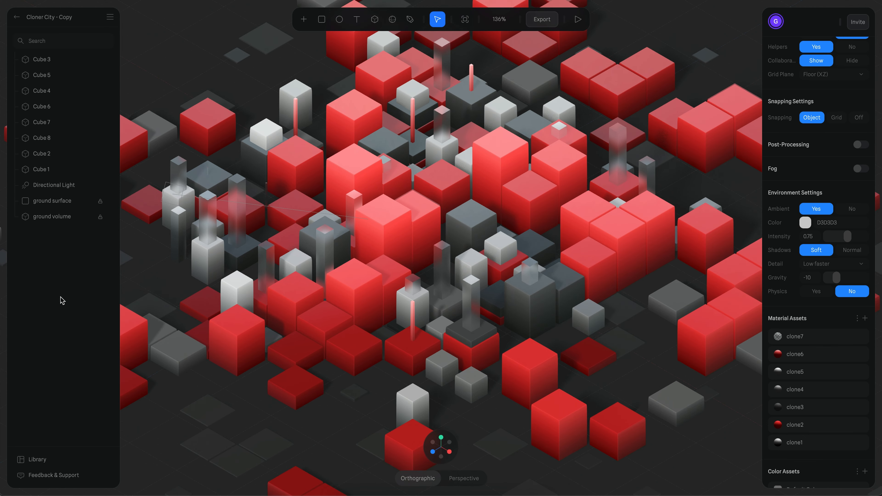